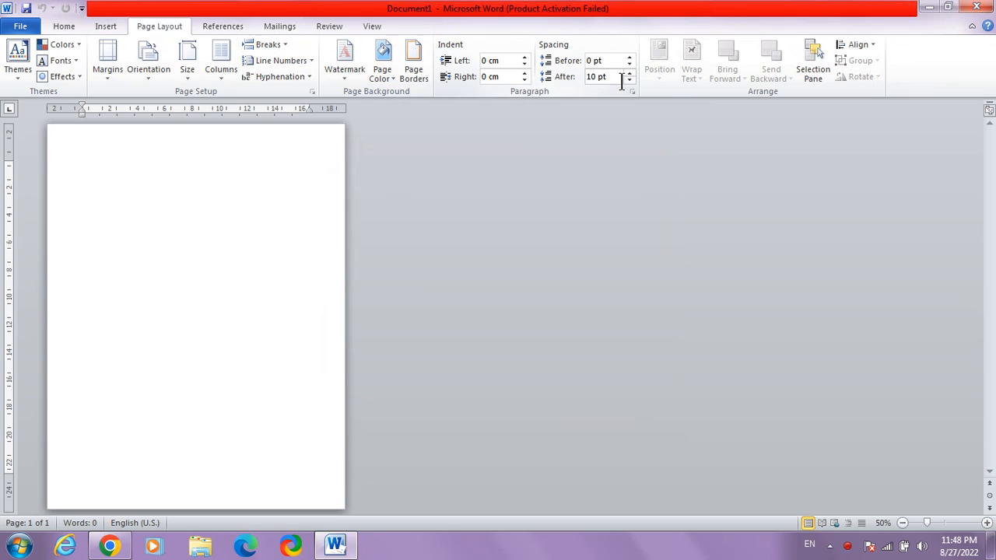
# - Set the paragraph spacing after to 0 pt
pyautogui.click(629, 80)
pyautogui.click(629, 80)
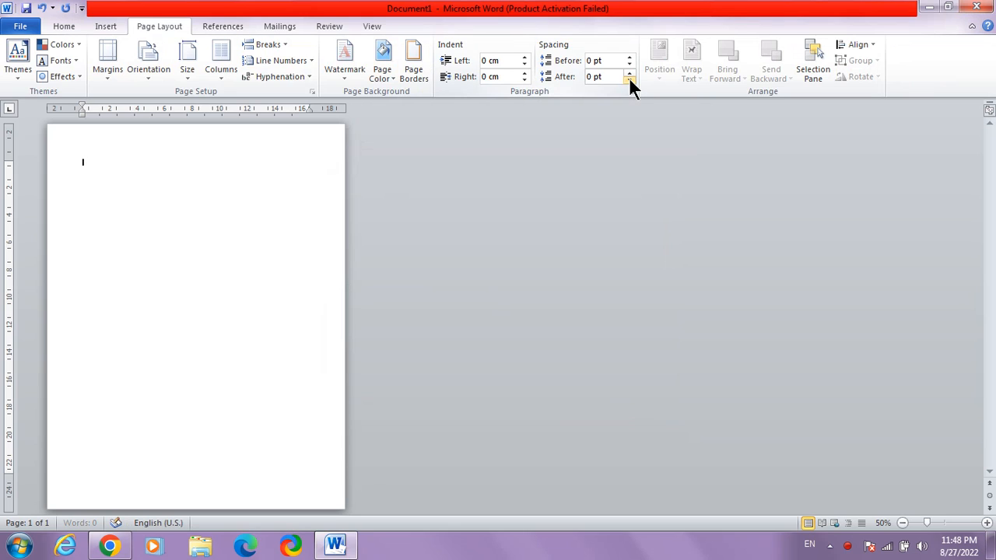
pyautogui.click(629, 80)
pyautogui.click(629, 72)
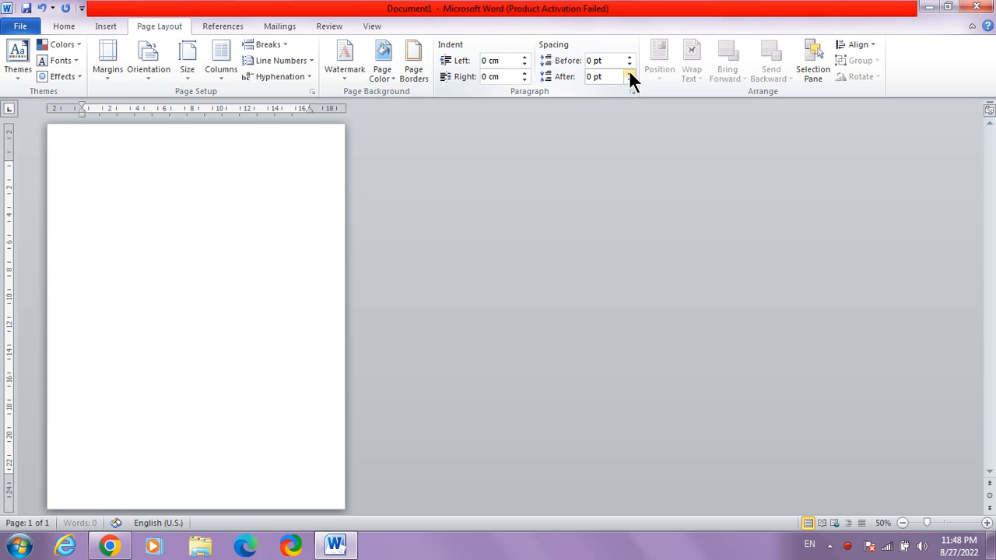
# - Set up the page as A4 in portrait orientation with a margin preset that leaves no page margins
pyautogui.click(187, 56)
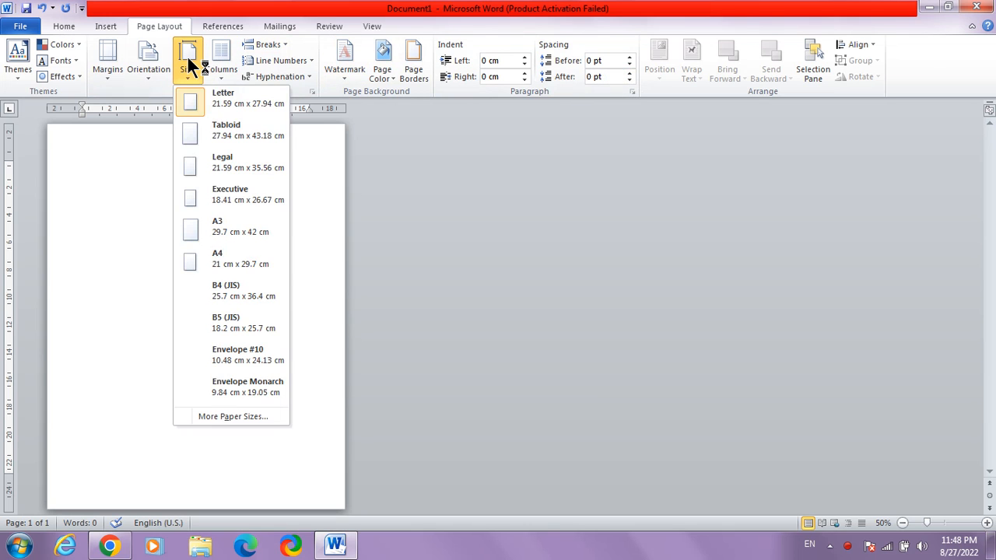
pyautogui.click(242, 260)
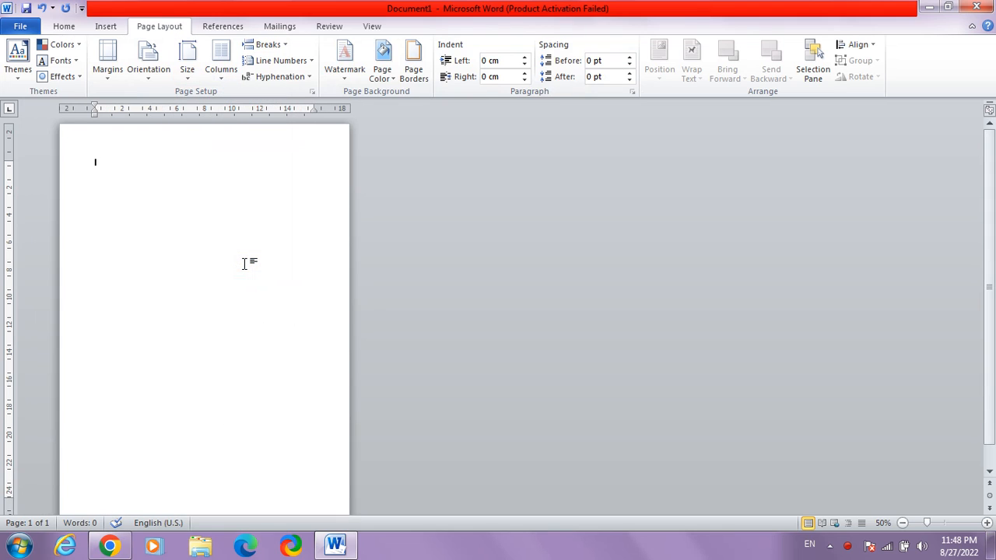
pyautogui.click(149, 56)
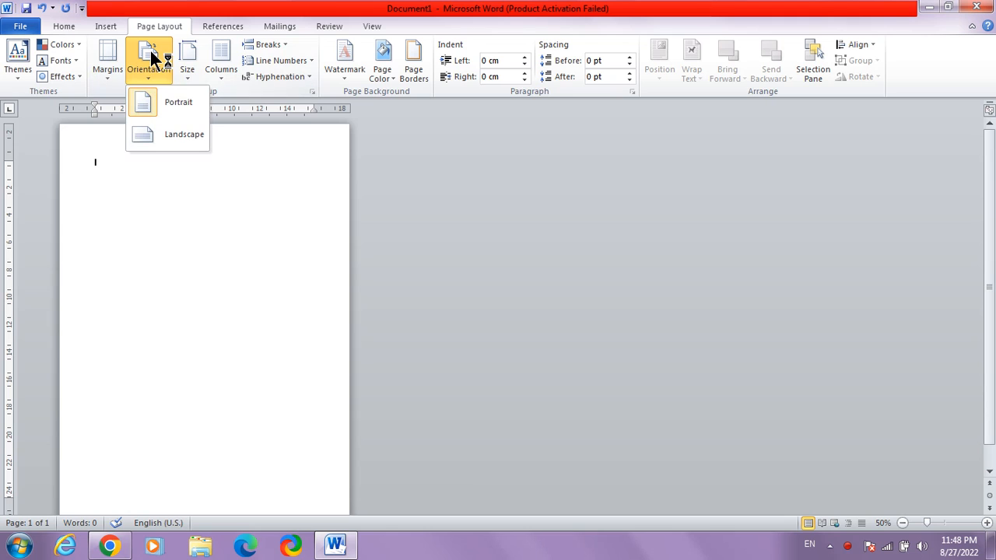
pyautogui.click(155, 99)
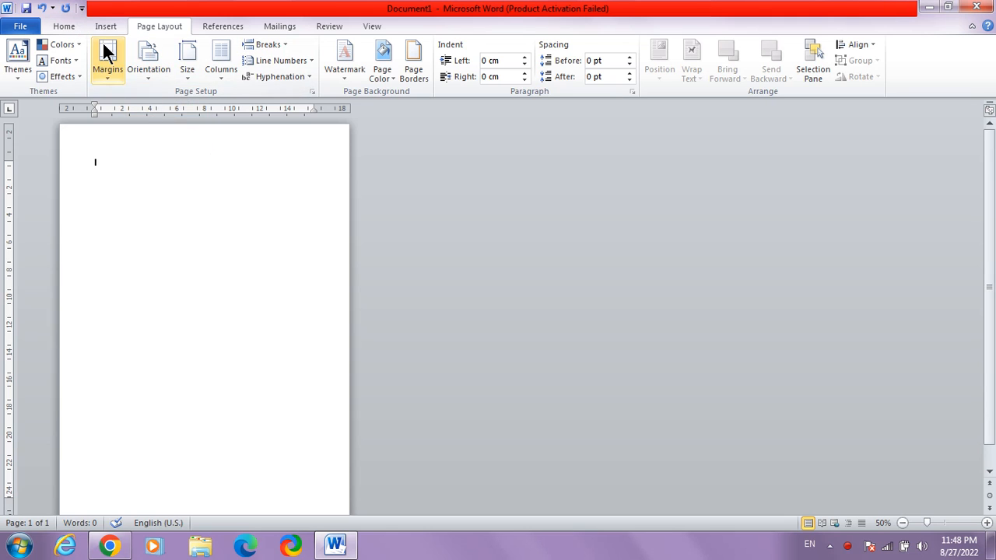
pyautogui.click(107, 53)
pyautogui.click(134, 100)
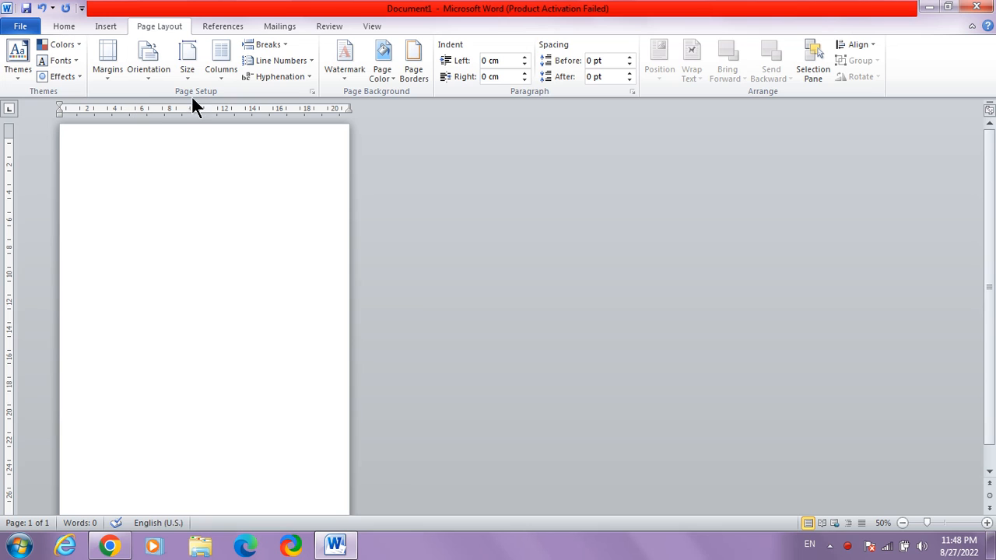
# - Open the page header for editing and insert the picture "images (2)" from the Pictures library into it
pyautogui.click(108, 23)
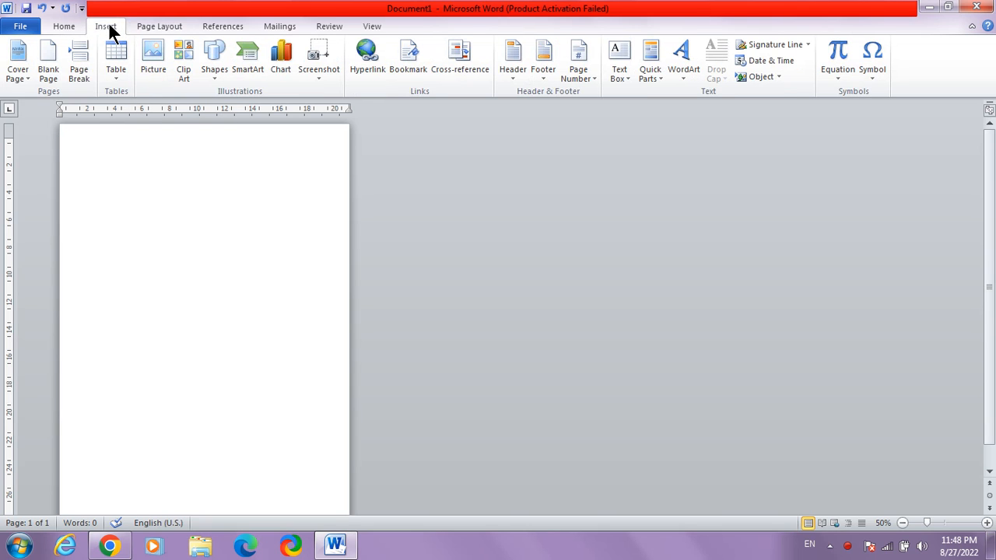
pyautogui.click(513, 56)
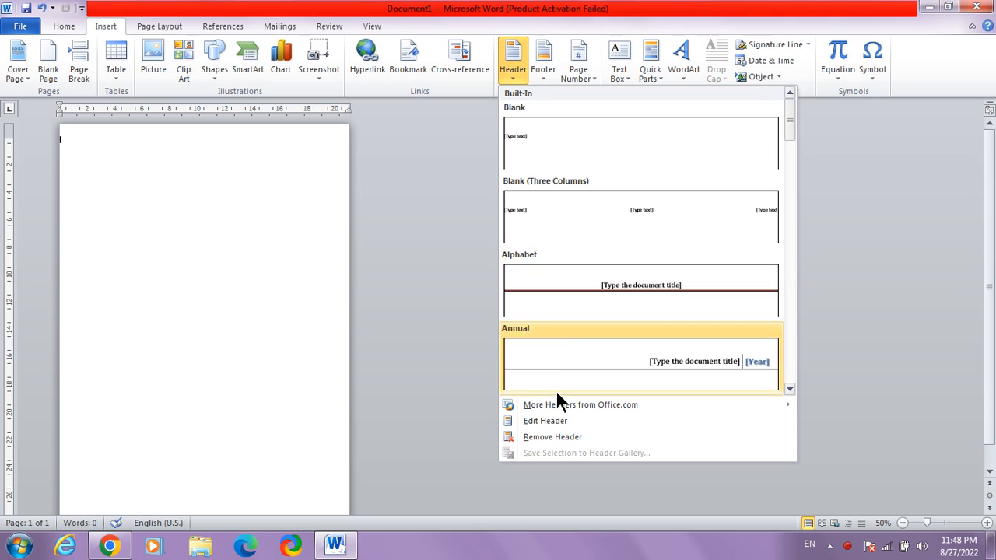
pyautogui.click(558, 421)
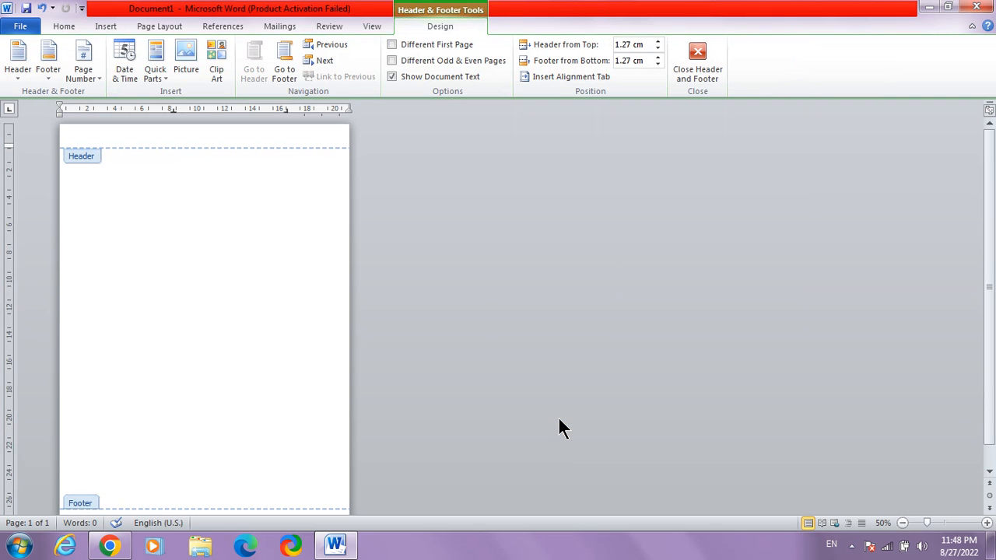
pyautogui.click(109, 26)
pyautogui.click(146, 51)
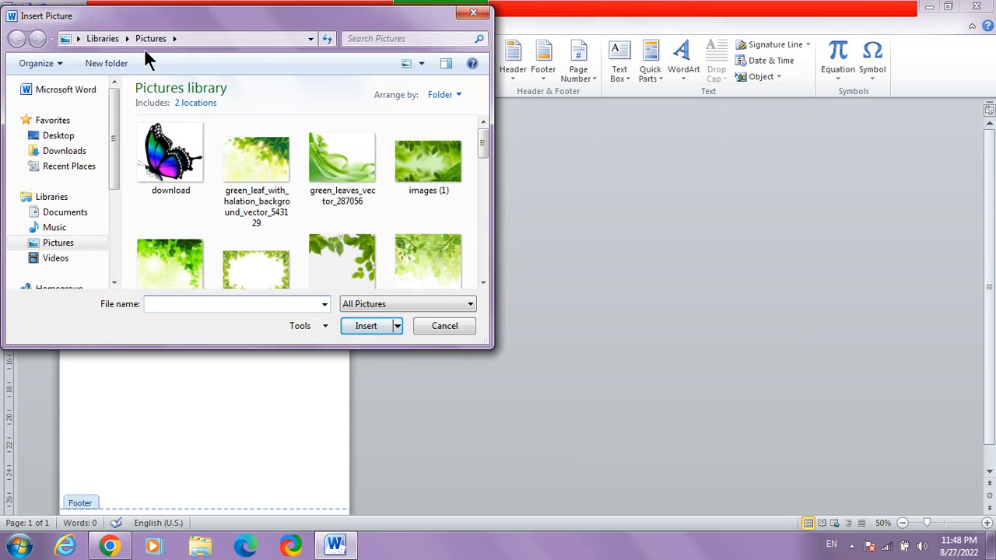
pyautogui.click(178, 260)
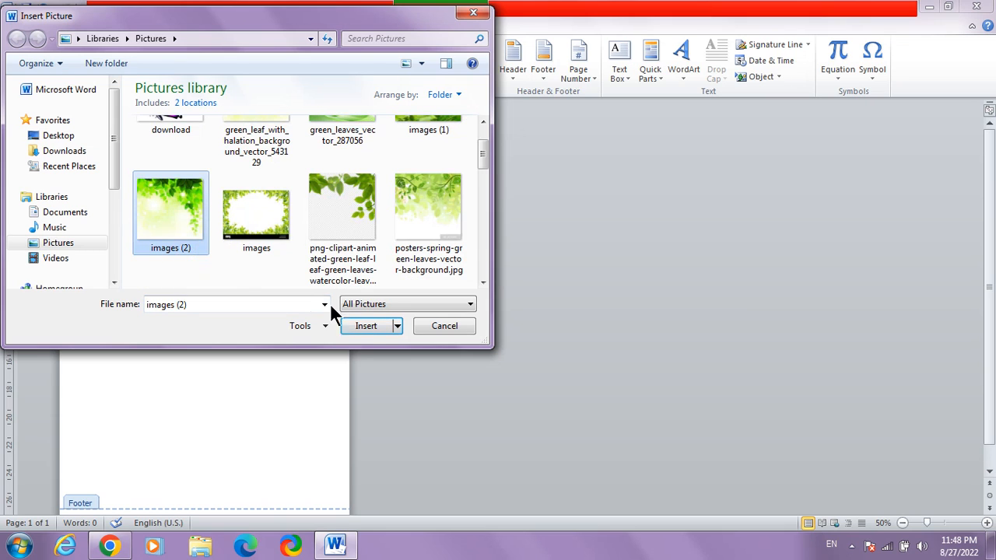
pyautogui.click(365, 326)
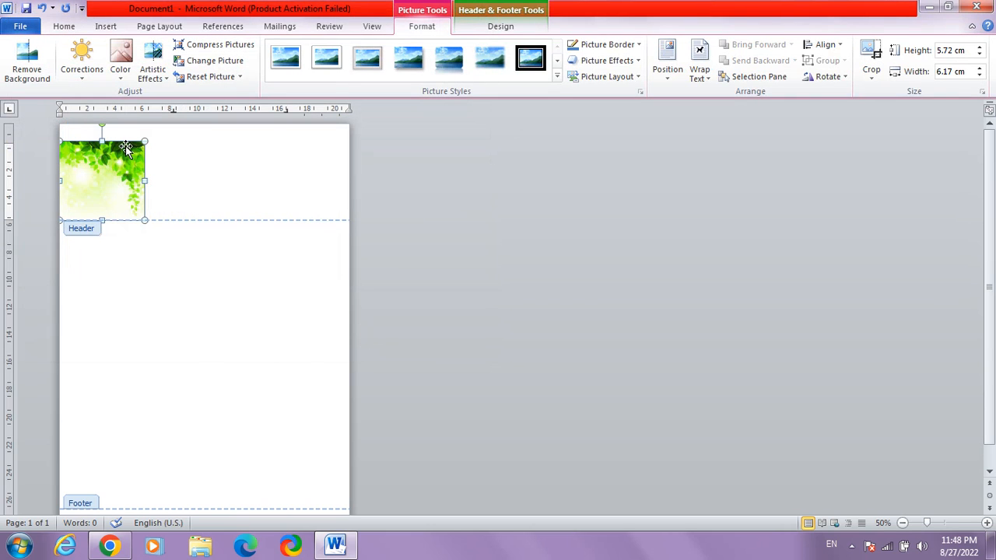
# - Wrap the header picture In Front of Text and move it into the page's top-right corner
pyautogui.rightClick(127, 175)
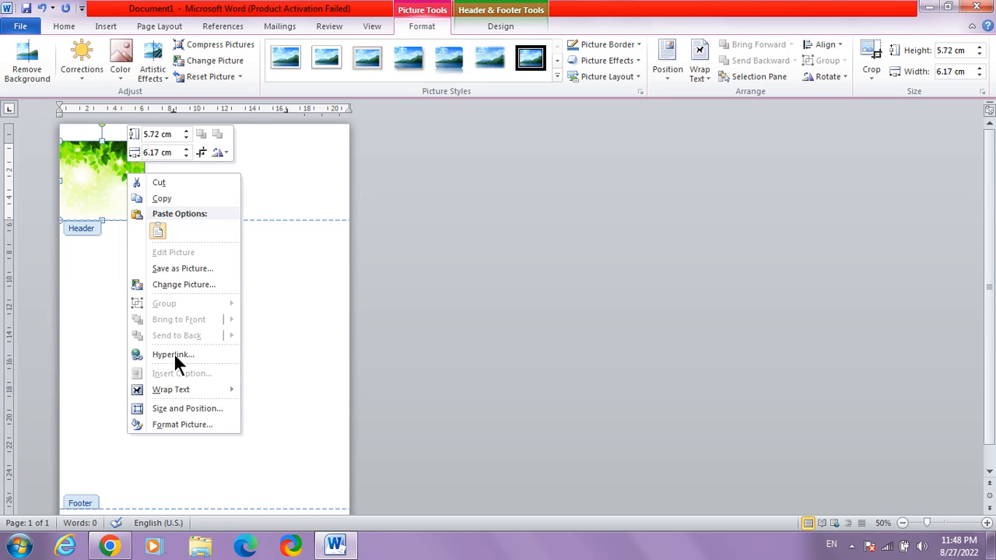
pyautogui.moveTo(183, 390)
pyautogui.click(261, 445)
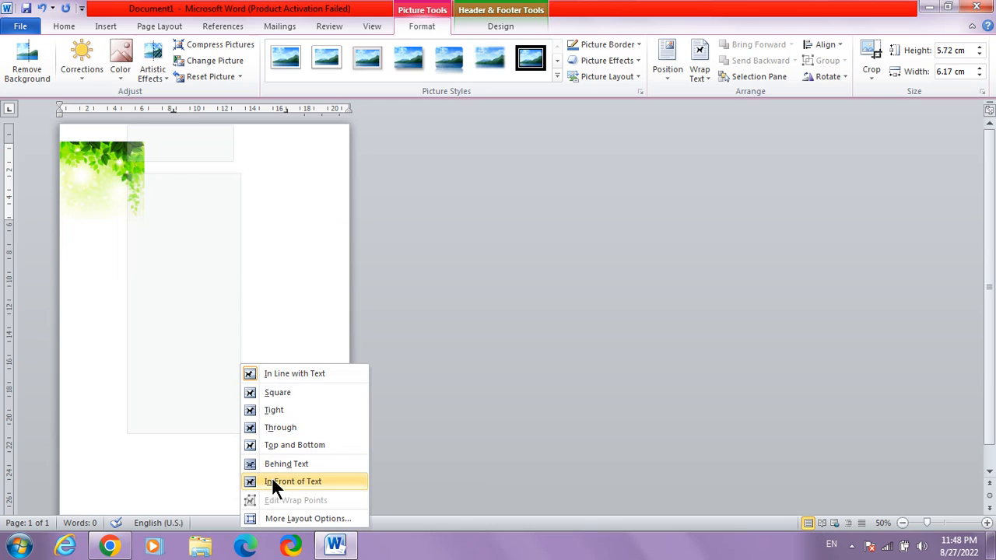
pyautogui.click(272, 479)
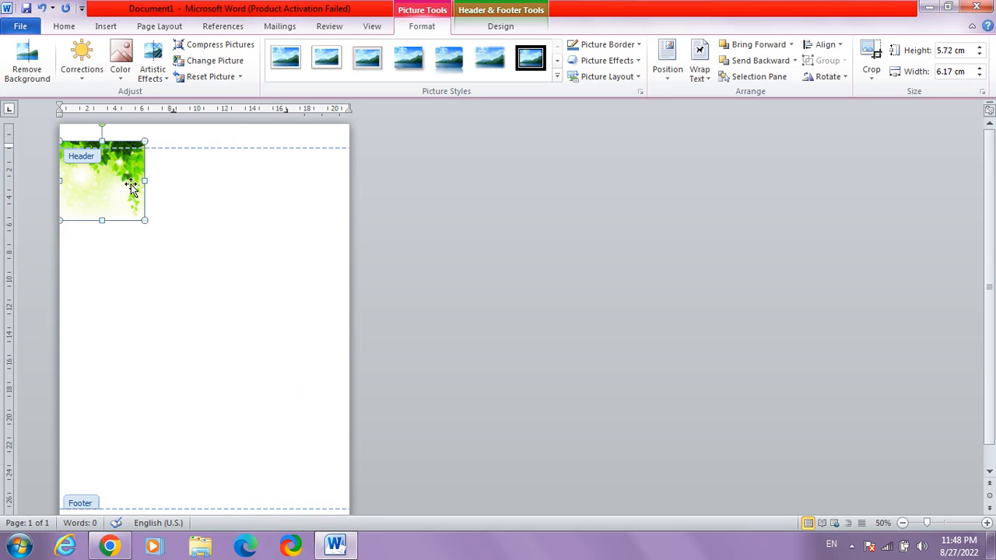
pyautogui.moveTo(130, 187); pyautogui.dragTo(335, 166)
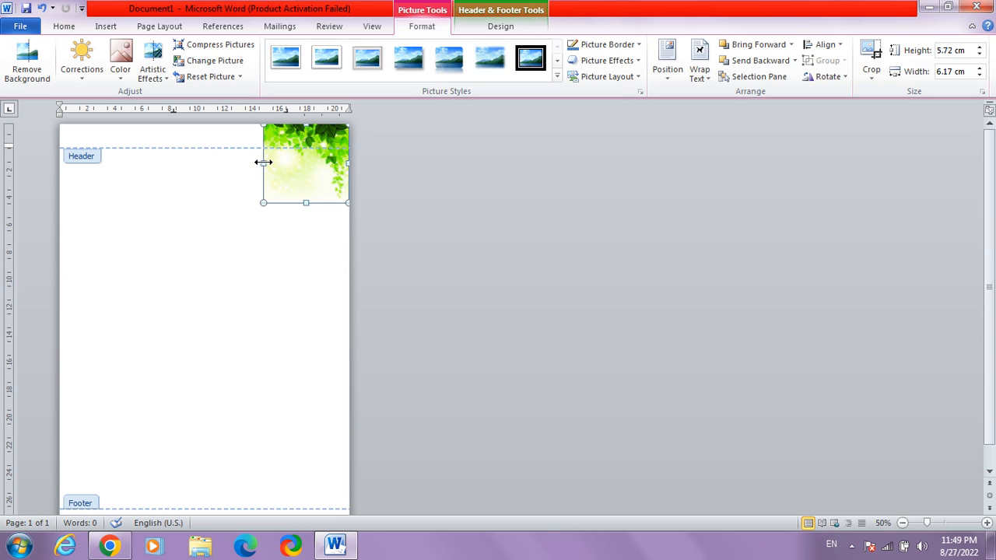
# - Stretch the header picture across the full page width, to about 20.96 cm wide and 8.2 cm high
pyautogui.moveTo(263, 162); pyautogui.dragTo(60, 151)
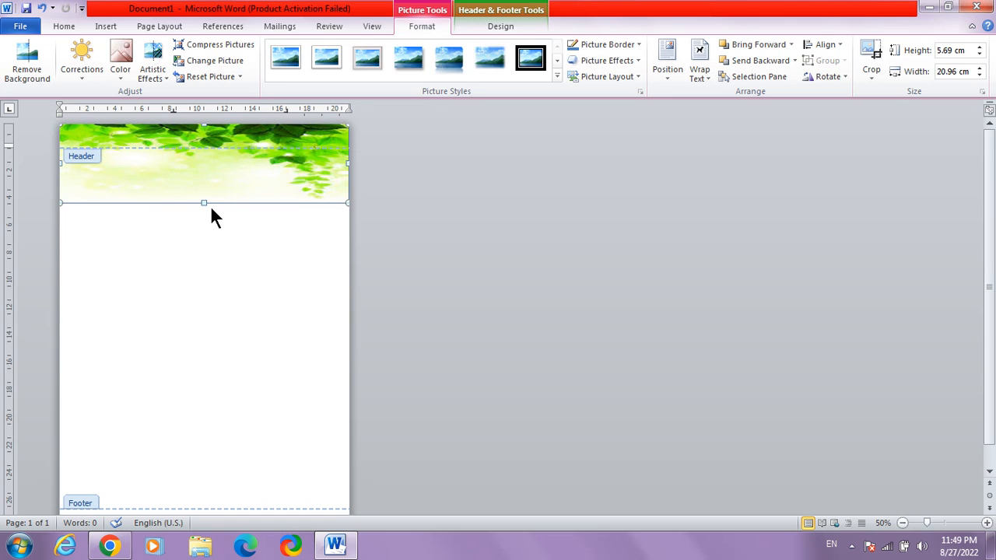
pyautogui.moveTo(204, 202); pyautogui.dragTo(206, 217)
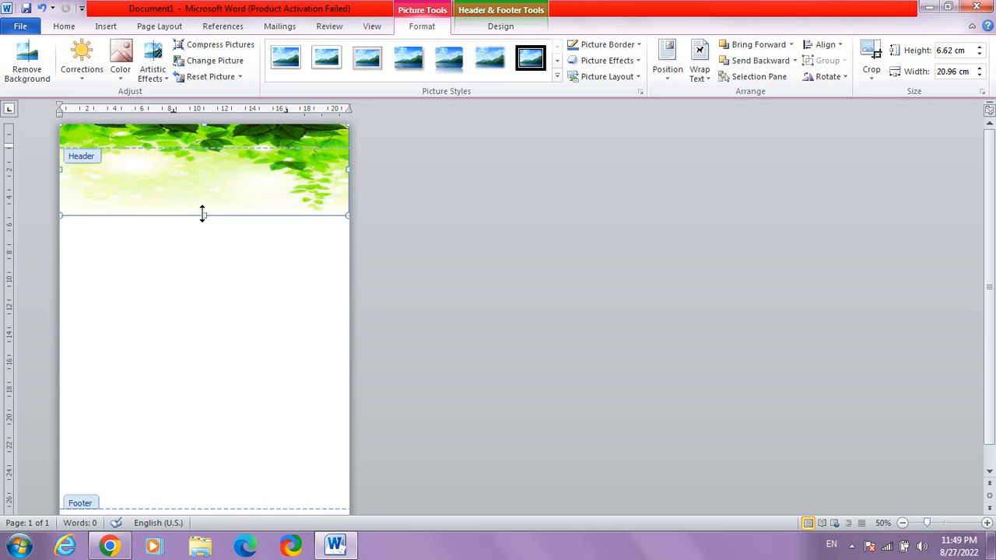
pyautogui.moveTo(202, 213); pyautogui.dragTo(208, 236)
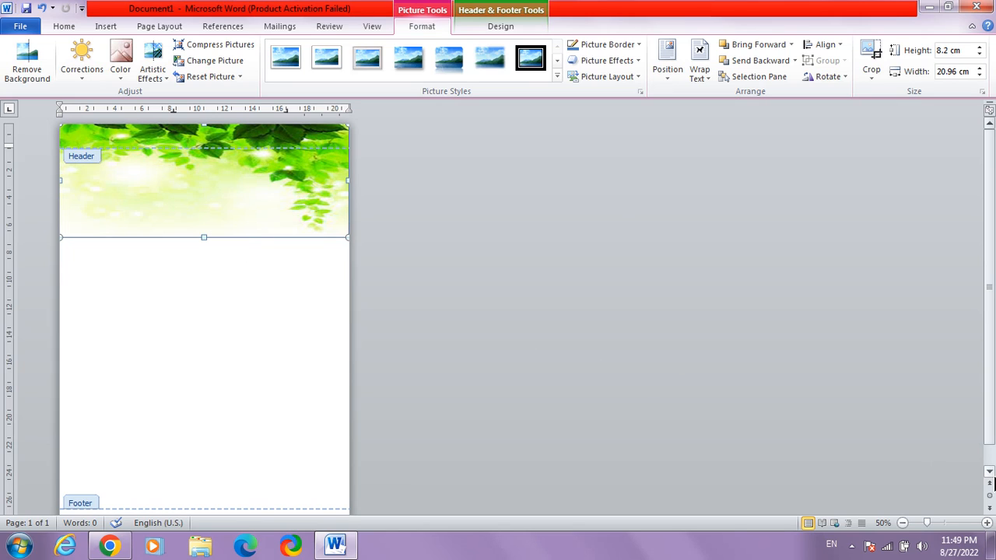
# - Insert the picture "green_leaves_vector_287056" from the Pictures library into the page footer
pyautogui.scroll(-1, 994, 484)
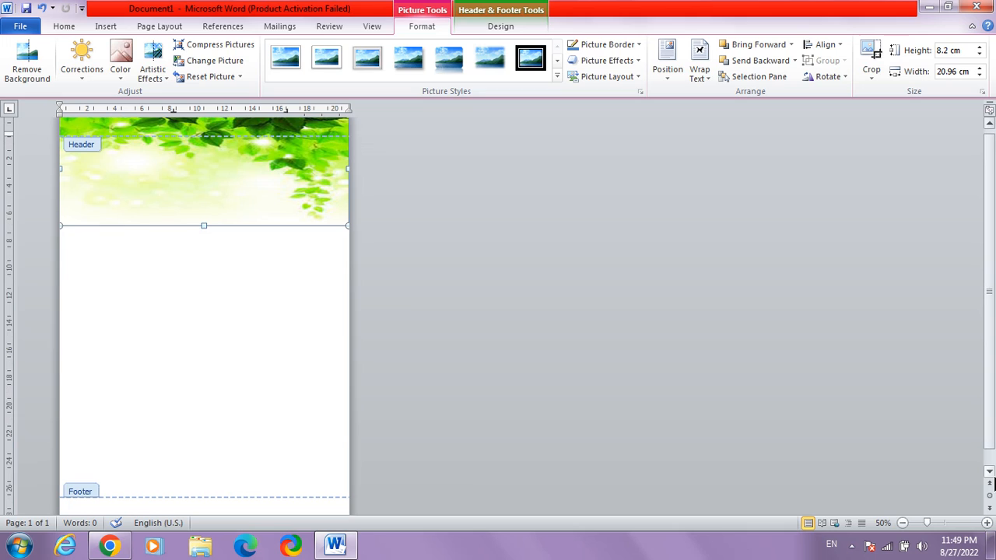
pyautogui.click(989, 471)
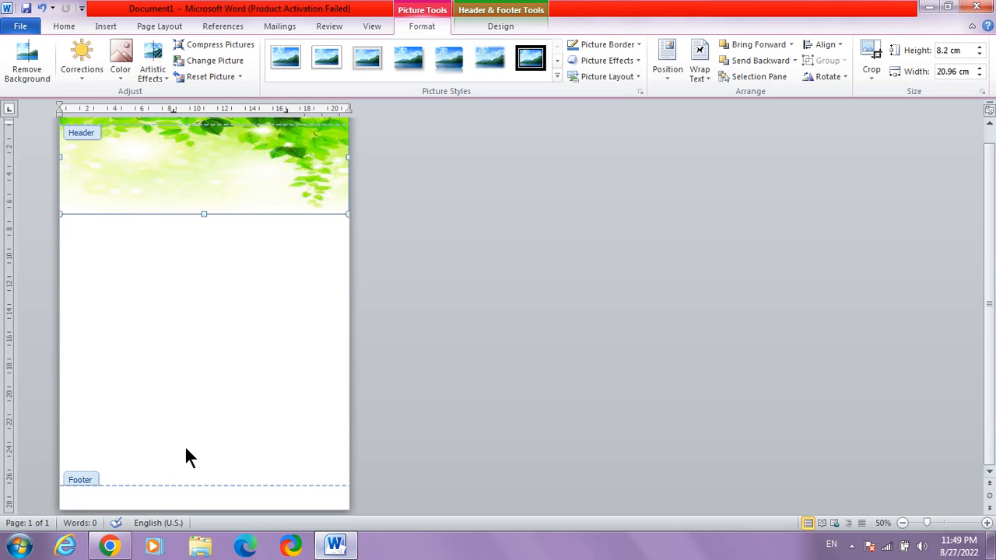
pyautogui.click(81, 504)
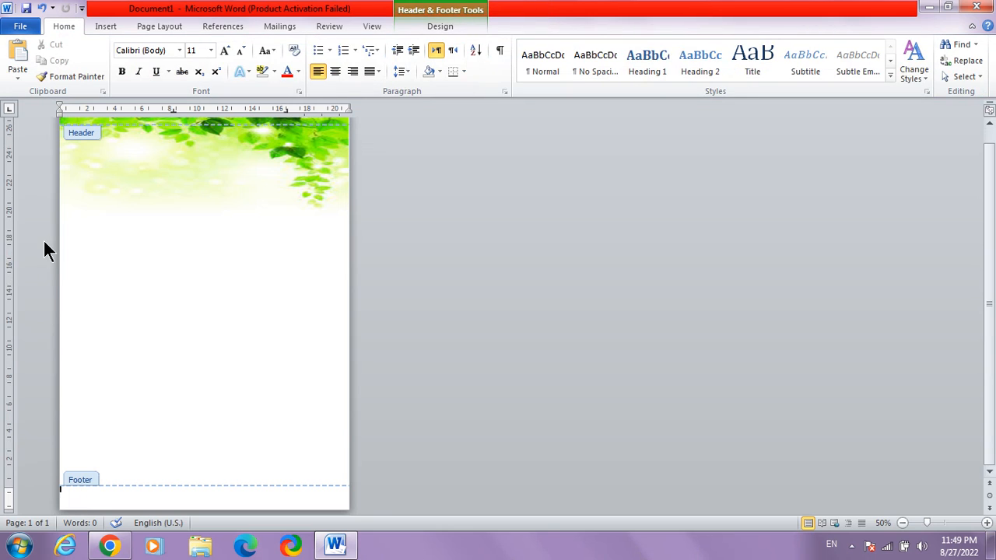
pyautogui.click(107, 28)
pyautogui.click(152, 47)
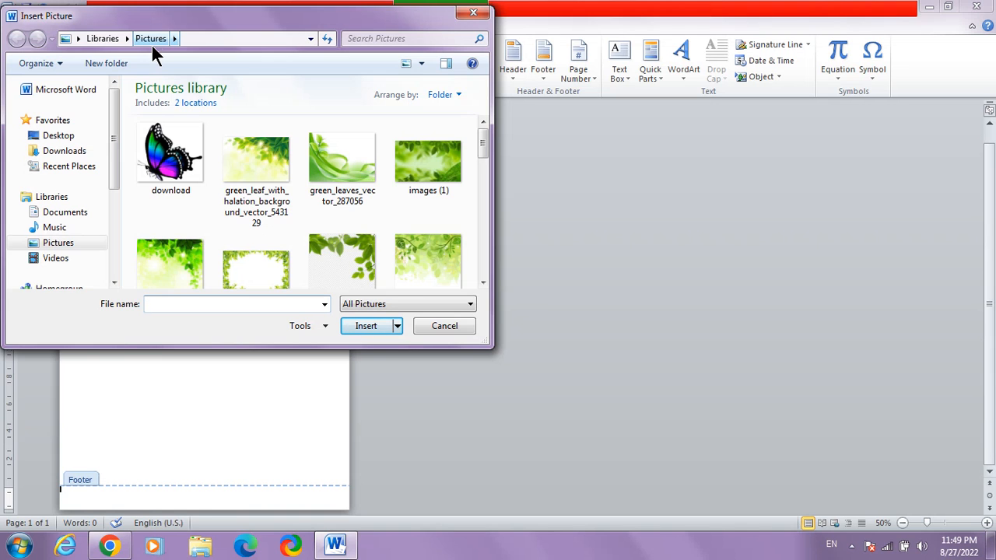
pyautogui.click(335, 148)
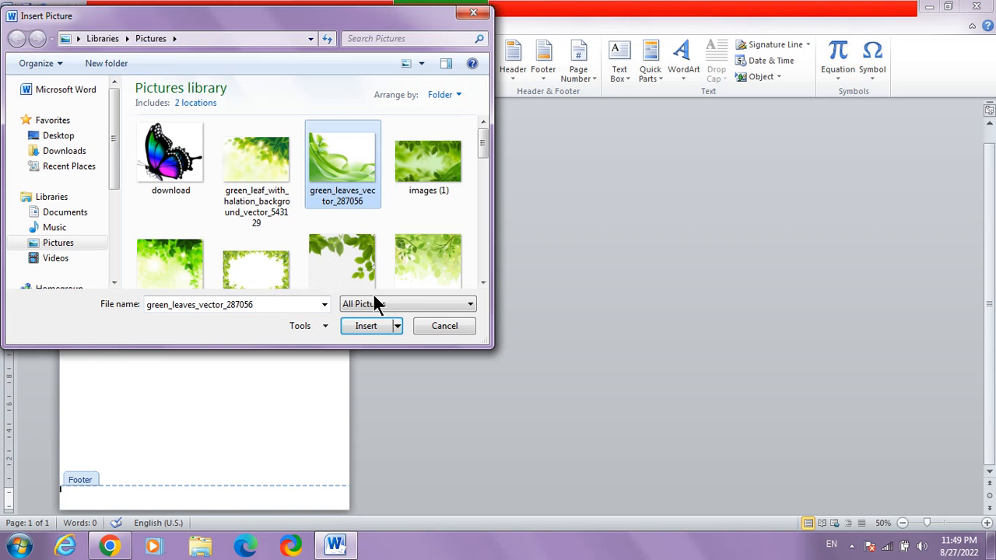
pyautogui.click(368, 326)
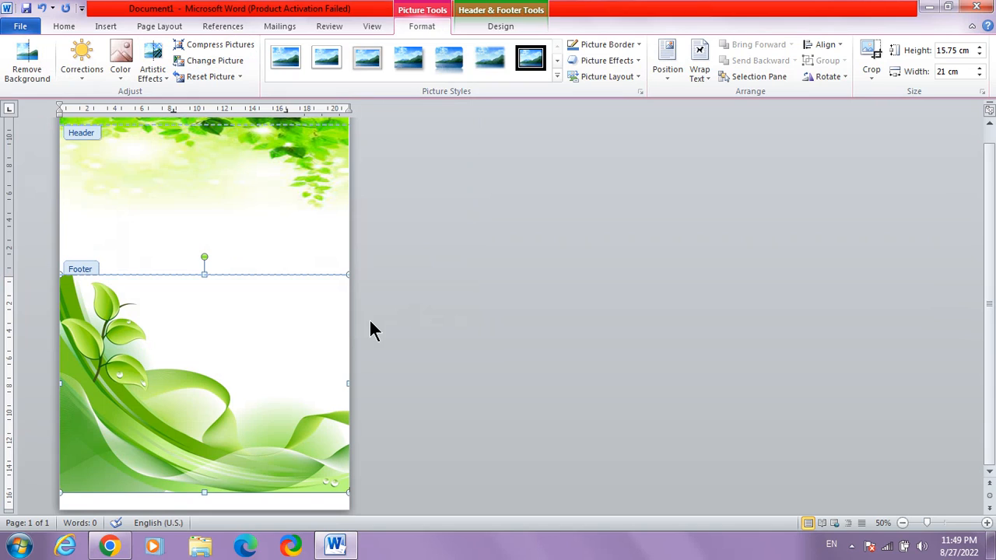
# - Wrap the footer picture In Front of Text and move it down to the page's bottom edge
pyautogui.rightClick(296, 341)
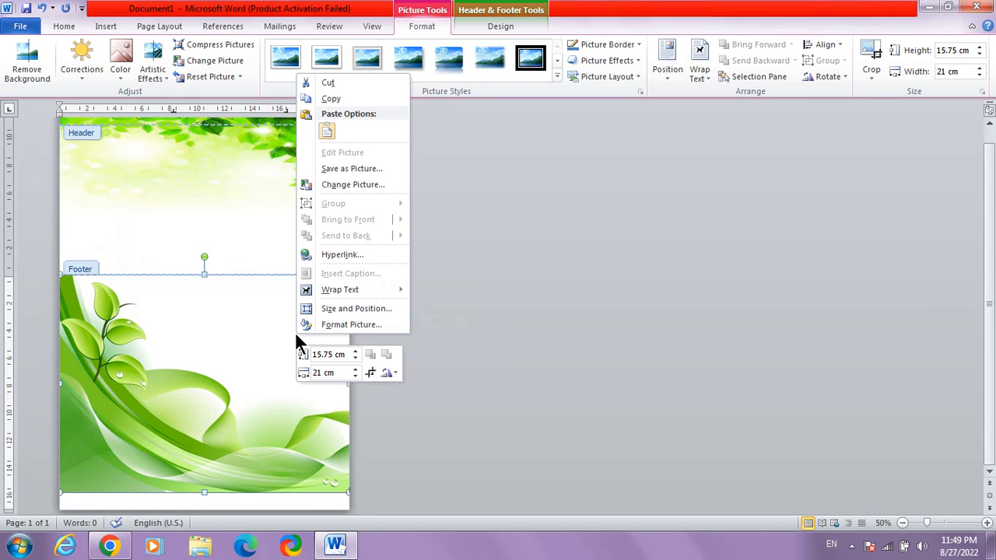
pyautogui.click(292, 332)
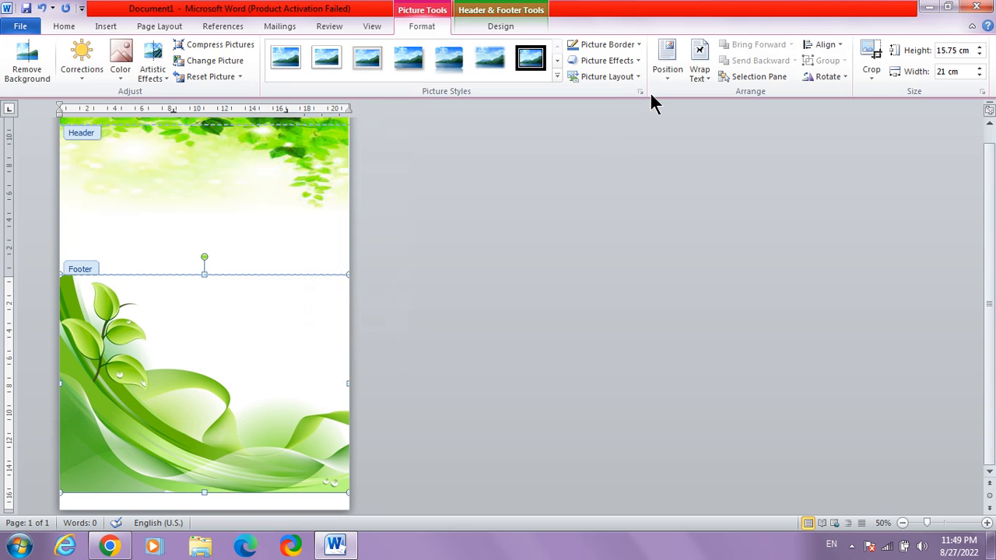
pyautogui.click(699, 70)
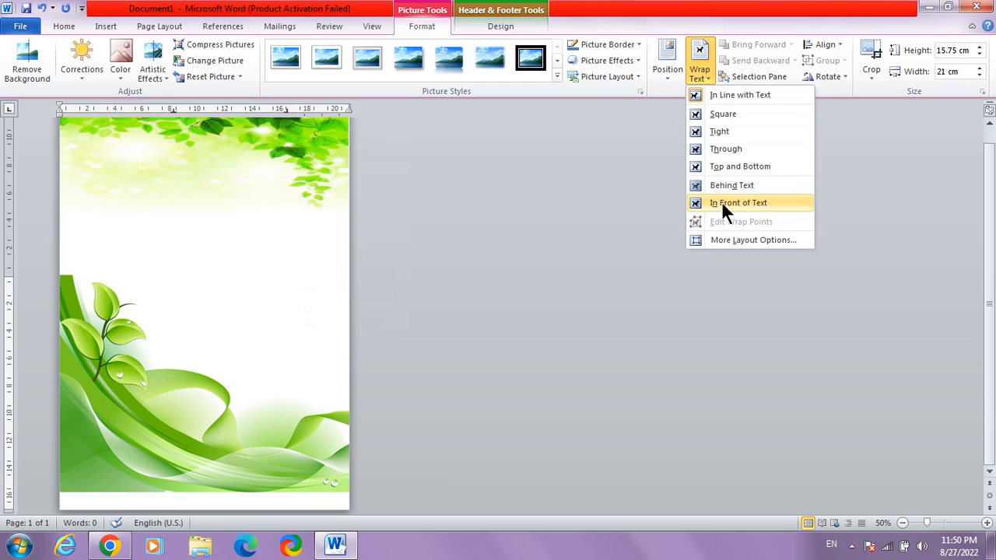
pyautogui.click(721, 201)
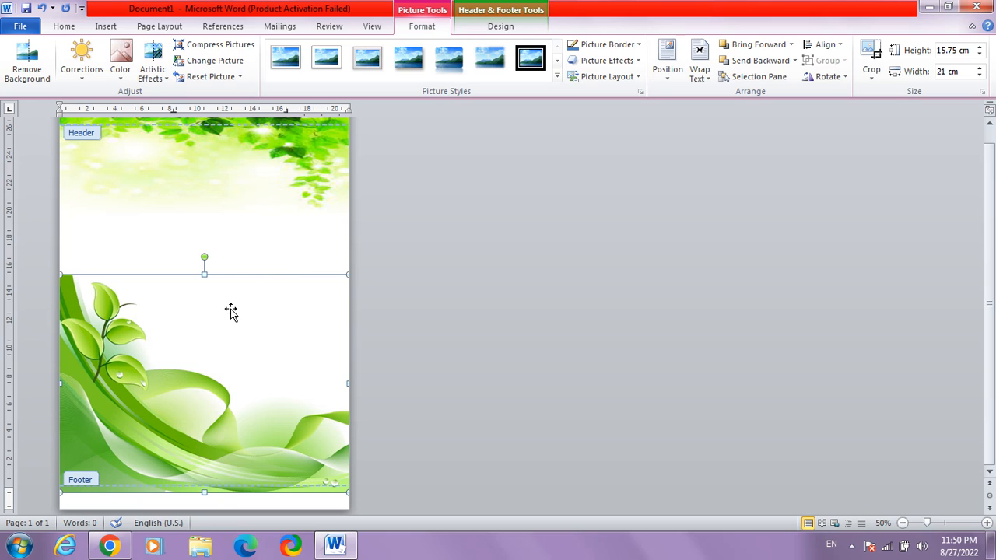
pyautogui.moveTo(231, 312); pyautogui.dragTo(231, 328)
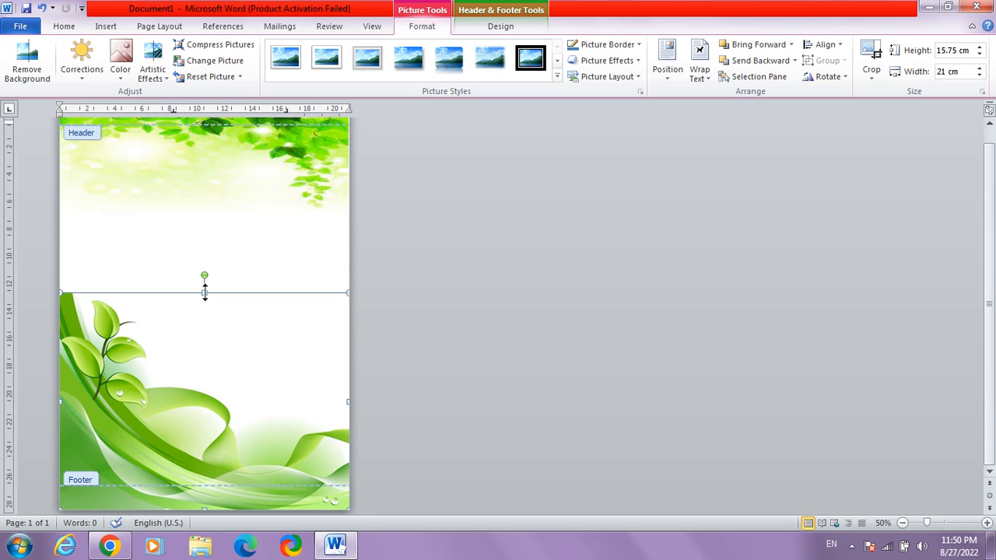
# - Shrink the footer picture from its top edge to about 8.5 cm high and return to editing the document body
pyautogui.moveTo(204, 293); pyautogui.dragTo(200, 340)
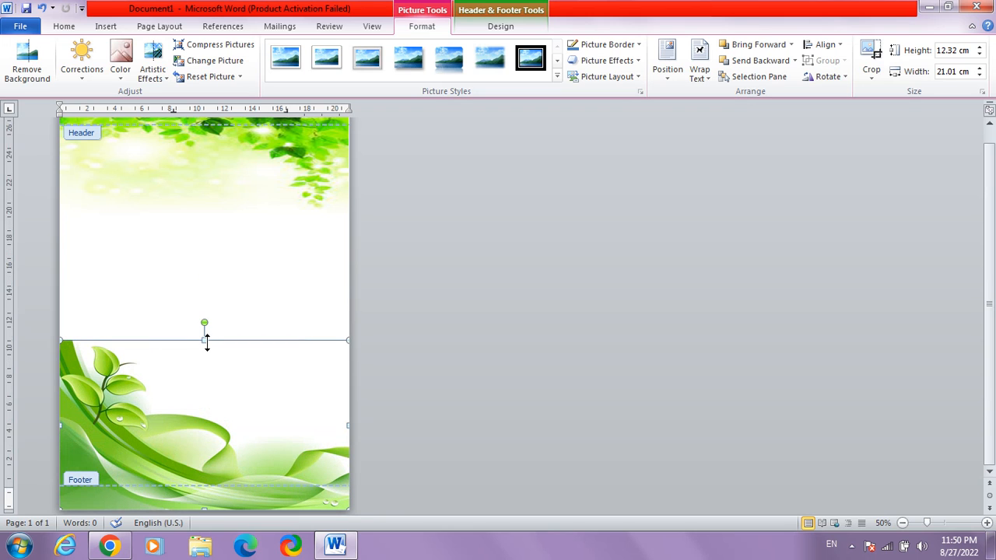
pyautogui.moveTo(206, 340); pyautogui.dragTo(208, 376)
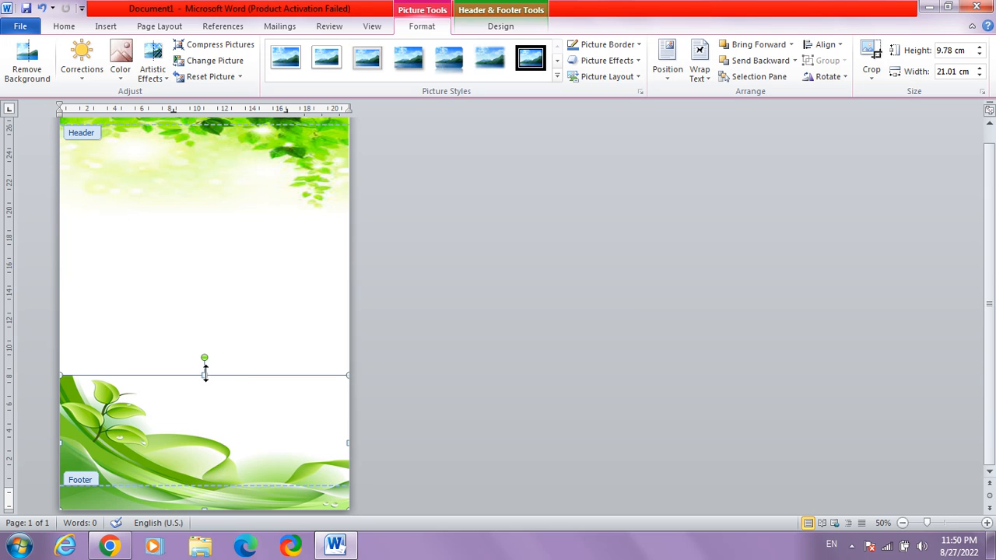
pyautogui.moveTo(205, 374); pyautogui.dragTo(206, 392)
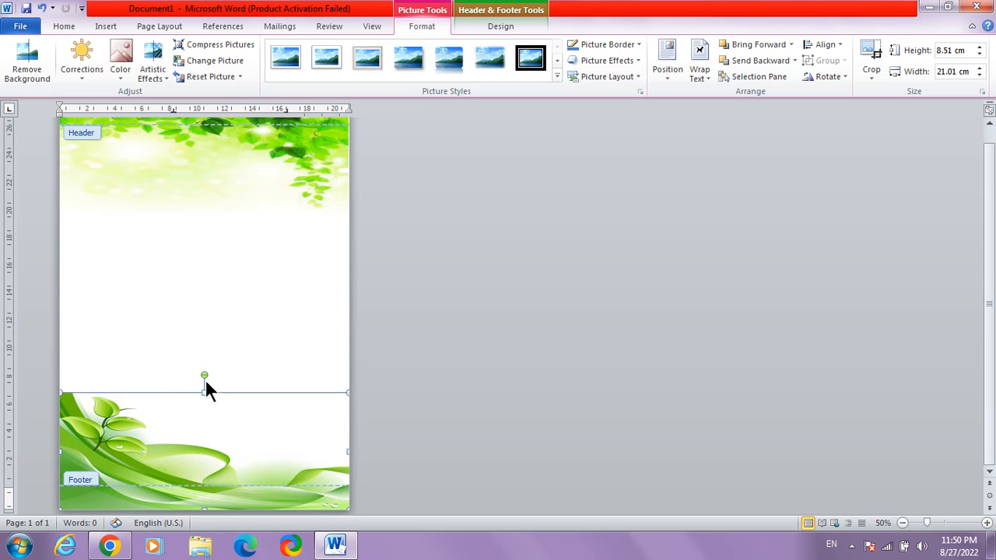
pyautogui.click(104, 191)
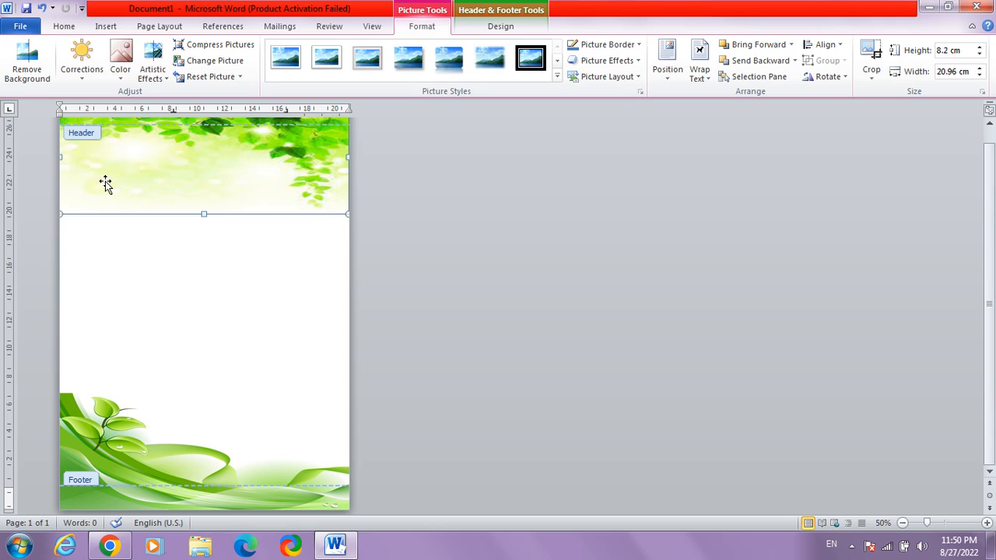
pyautogui.doubleClick(87, 301)
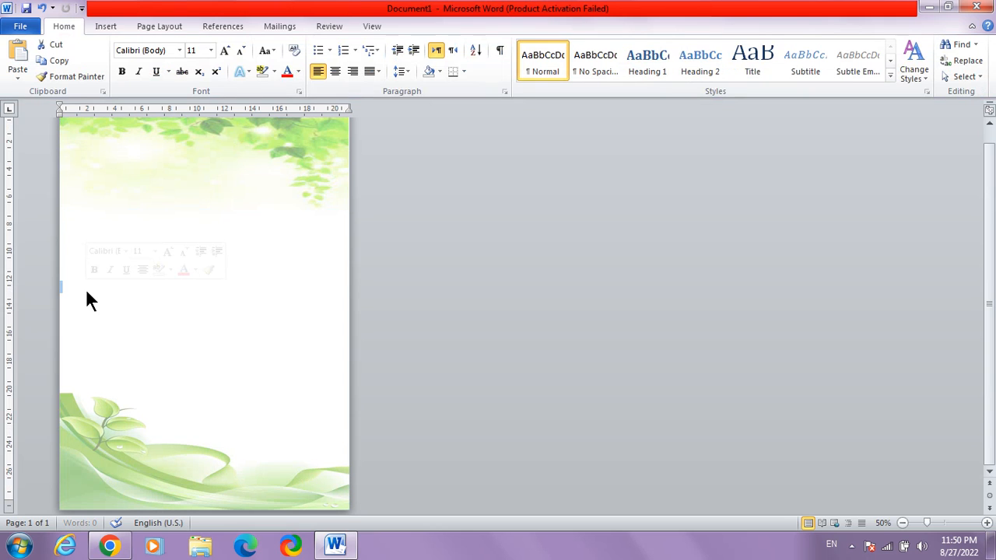
# - At the start of the document body, set the font size to 26 and centre the paragraph
pyautogui.click(95, 146)
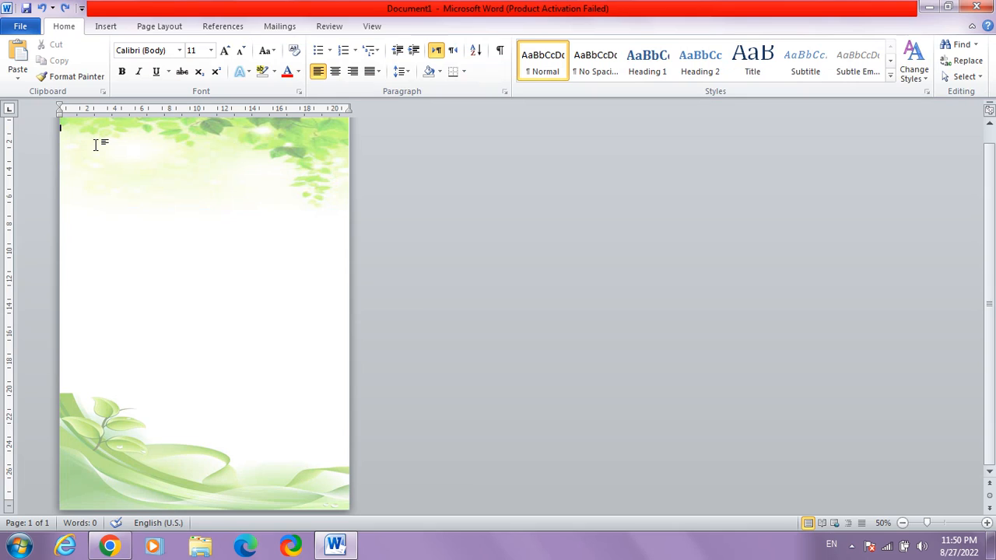
pyautogui.click(226, 51)
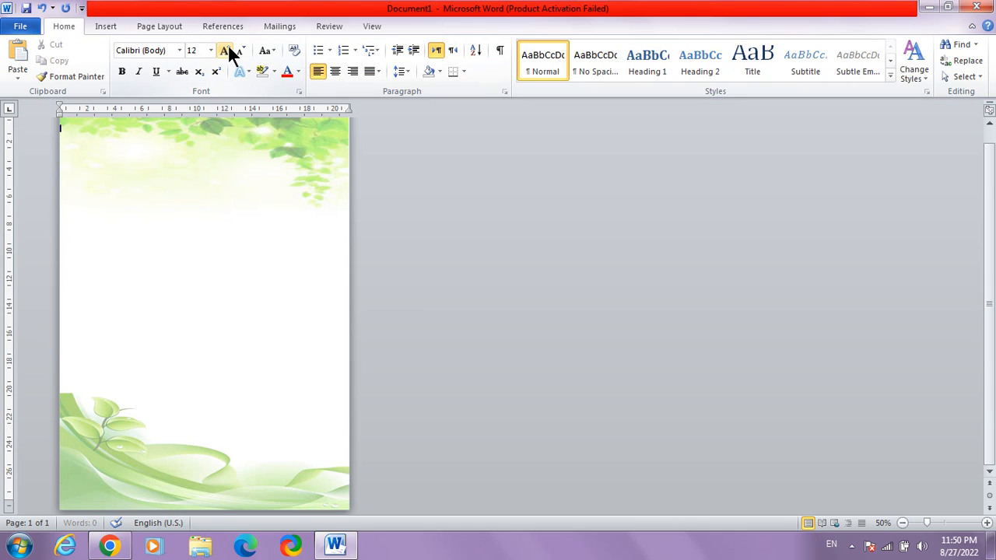
pyautogui.click(228, 48)
pyautogui.click(228, 48)
pyautogui.click(228, 48)
pyautogui.click(228, 48)
pyautogui.click(228, 48)
pyautogui.click(228, 49)
pyautogui.click(228, 49)
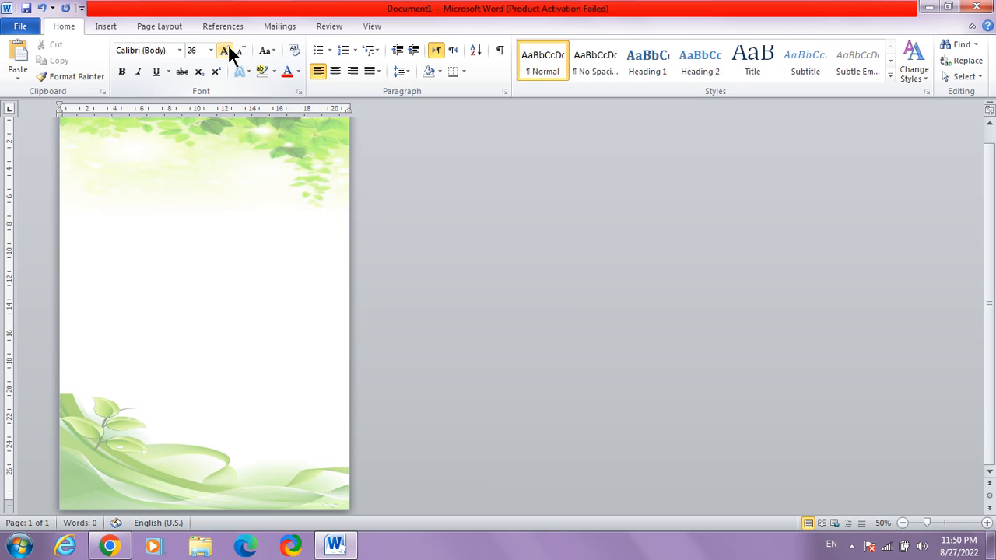
pyautogui.click(333, 70)
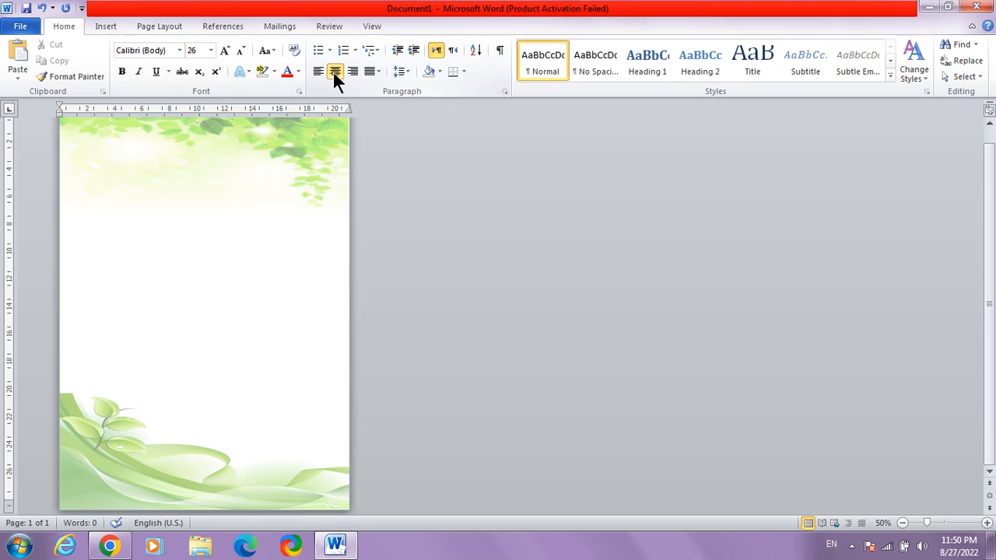
# - Enter the heading line "Subject:_________ Date:_________" with underscore blanks after both labels
pyautogui.write('s c')
pyautogui.press('BackSpace')
pyautogui.press('BackSpace')
pyautogui.press('BackSpace')
pyautogui.write('Subject:_________ Dat')
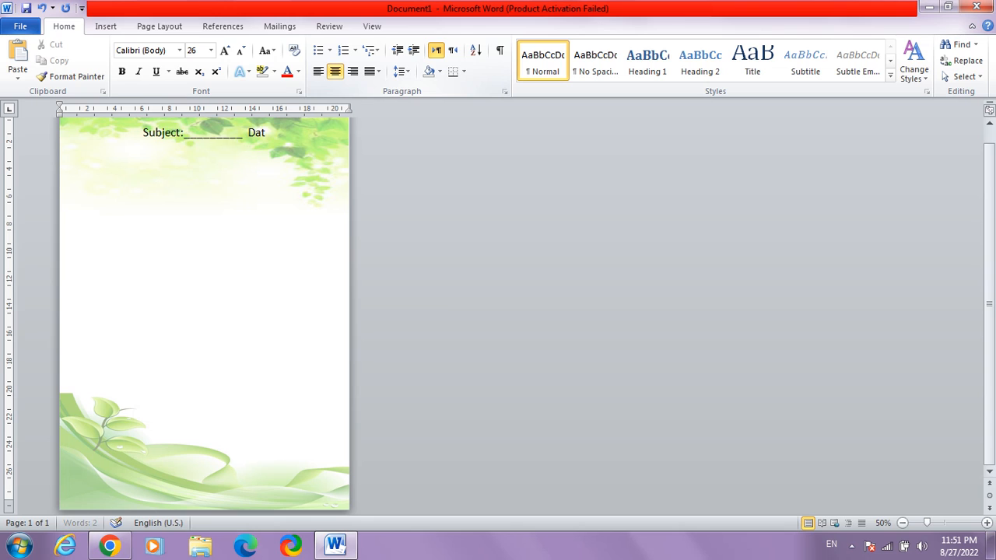
pyautogui.write('e:__________')
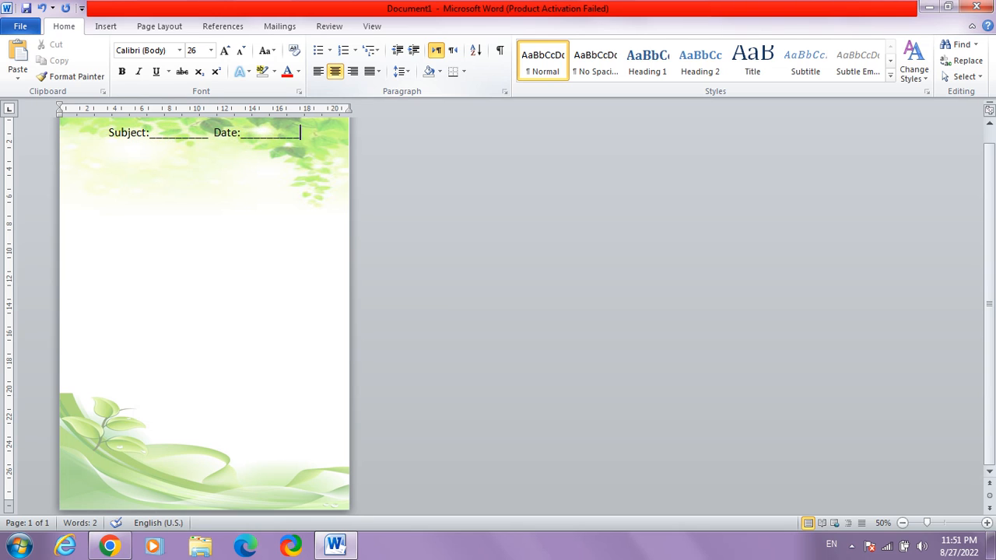
# - Format the Subject and Date line in bold Times New Roman at size 28
pyautogui.moveTo(308, 134); pyautogui.dragTo(133, 137)
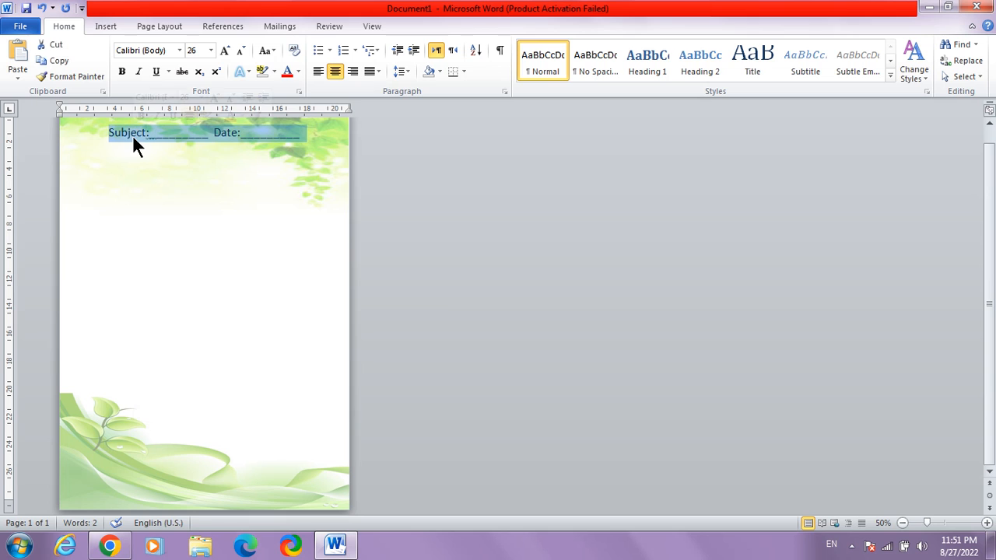
pyautogui.click(179, 49)
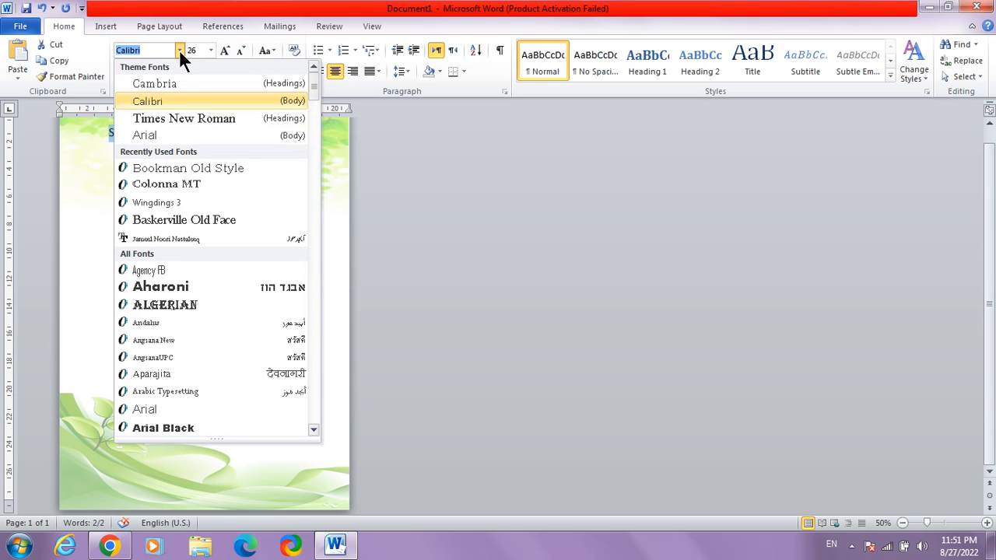
pyautogui.click(183, 118)
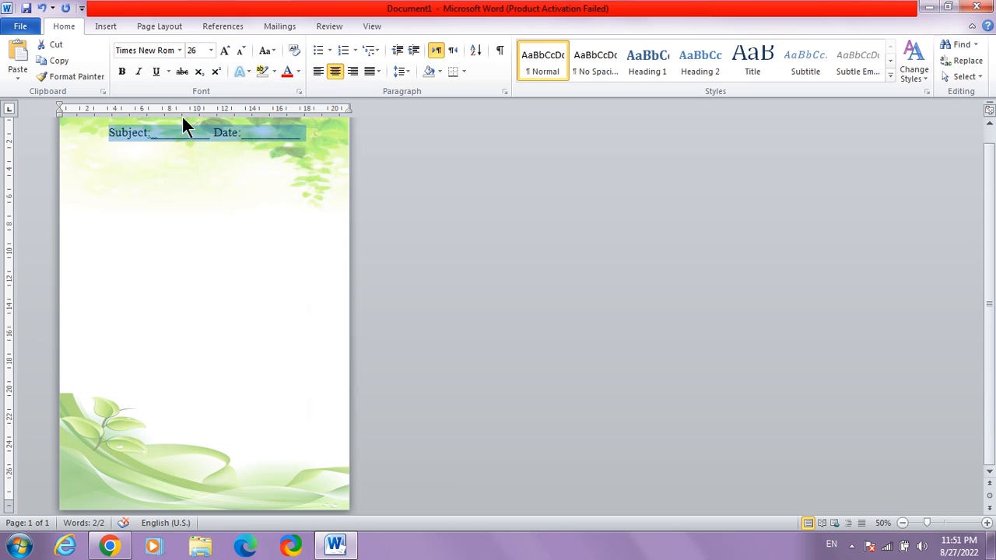
pyautogui.click(123, 68)
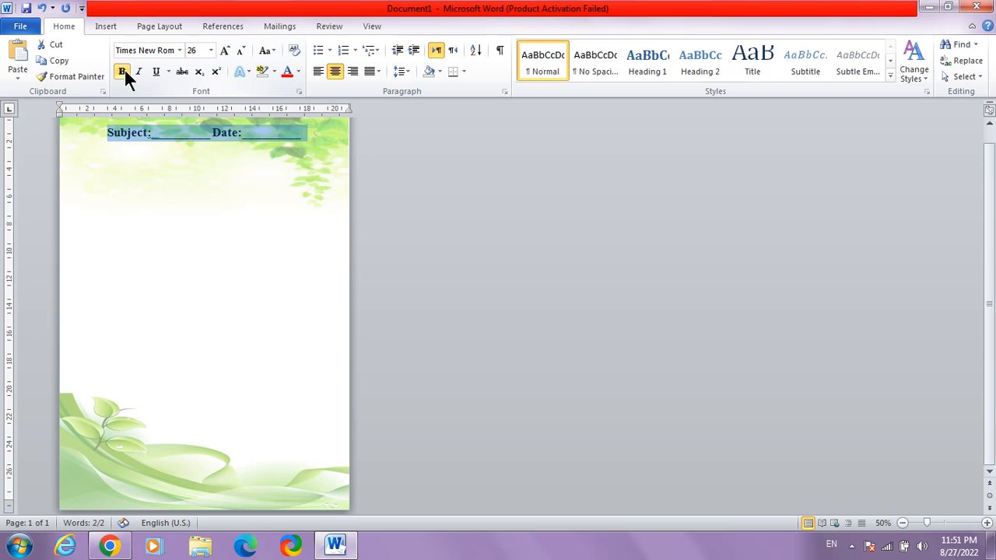
pyautogui.click(225, 50)
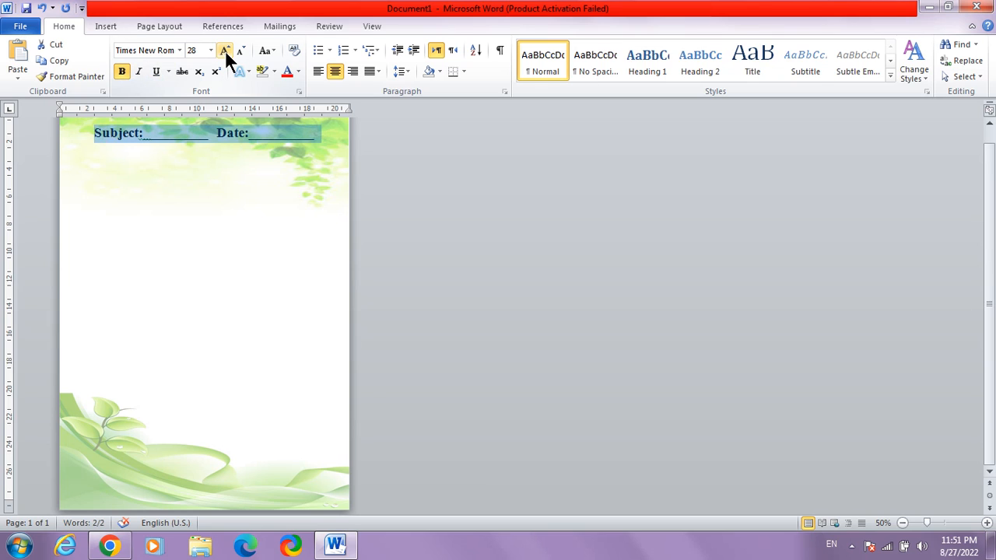
# - Move the Subject and Date line down by adding an empty line above it
pyautogui.click(104, 166)
pyautogui.click(105, 166)
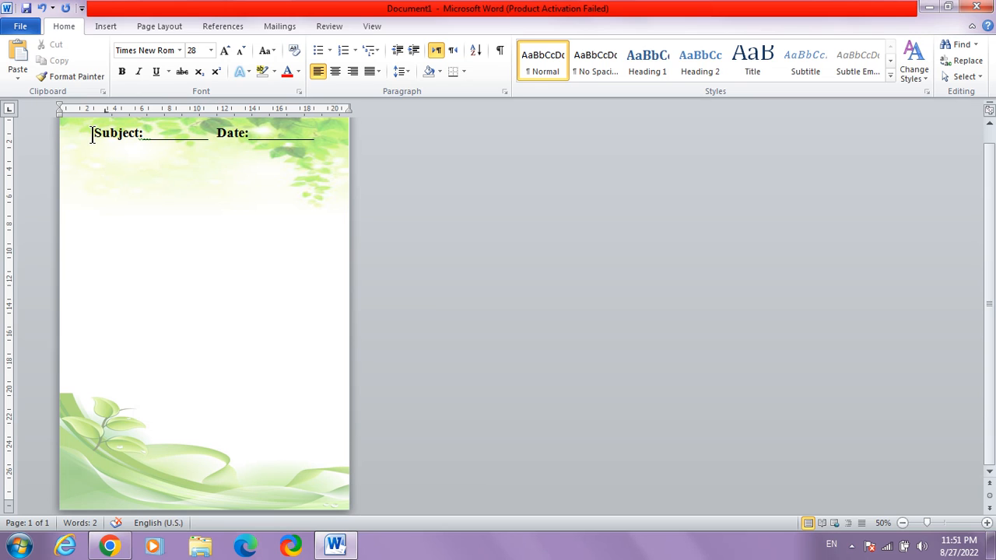
pyautogui.click(93, 134)
pyautogui.press('Return')
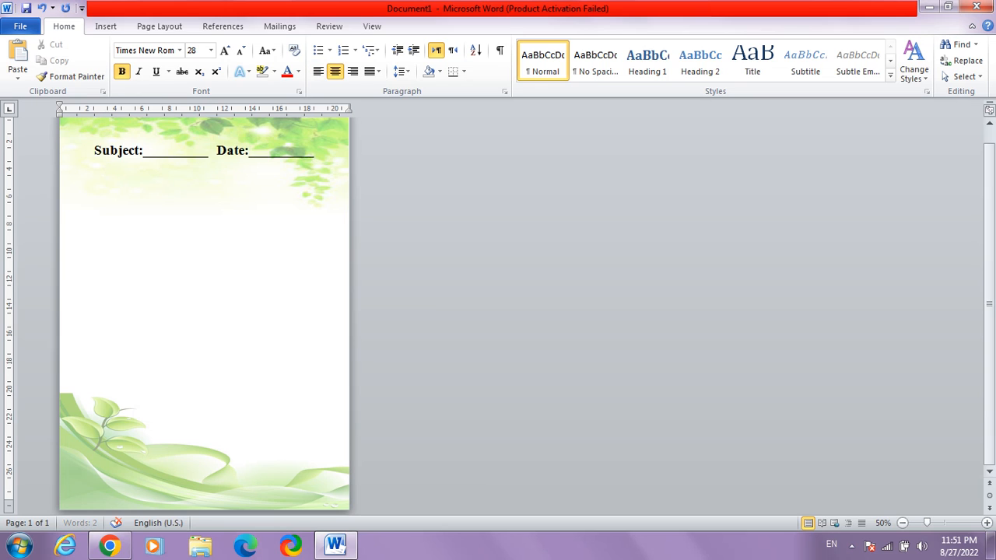
# - Draw a thin rectangle bar across the full page width below the Subject line, about 20.96 cm wide and 0.32 cm high
pyautogui.click(101, 171)
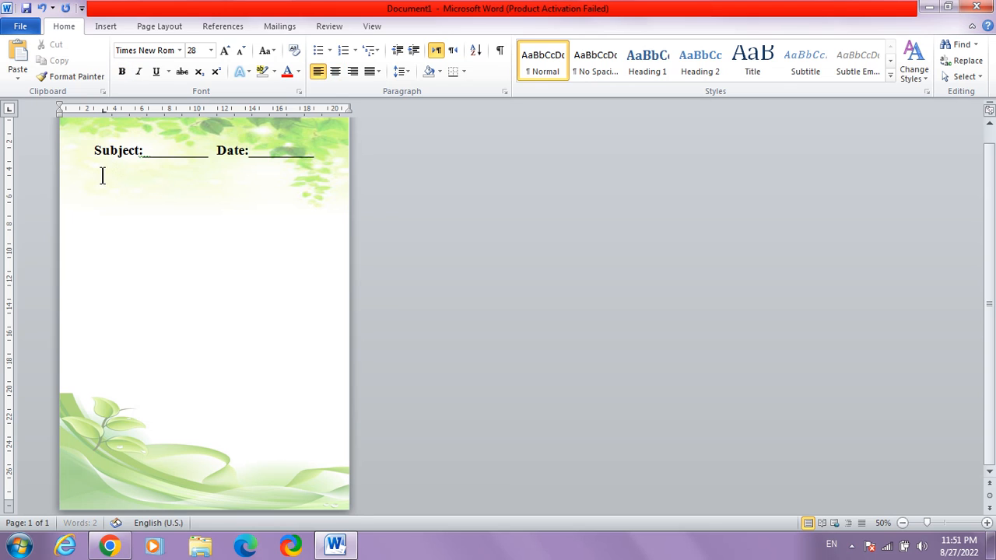
pyautogui.click(105, 26)
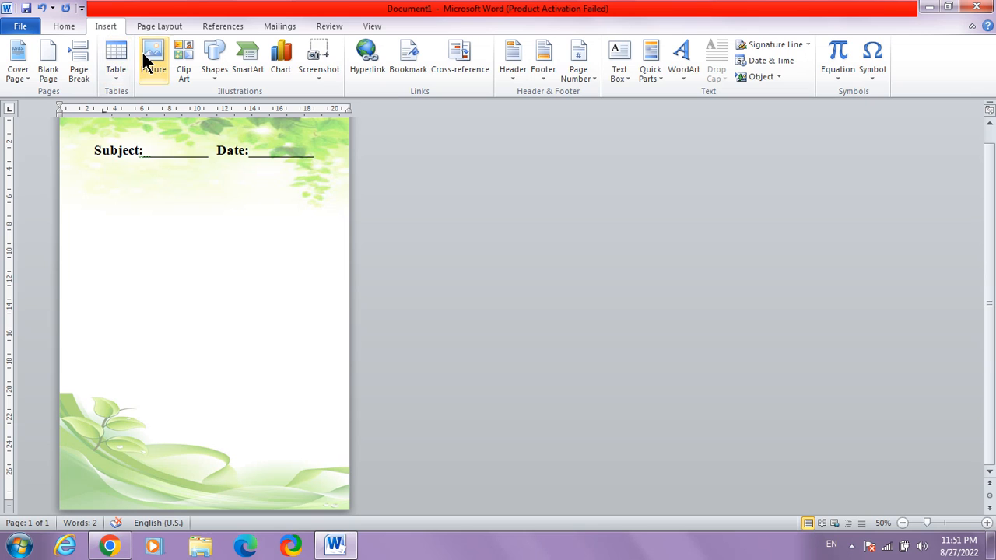
pyautogui.click(208, 67)
pyautogui.click(254, 103)
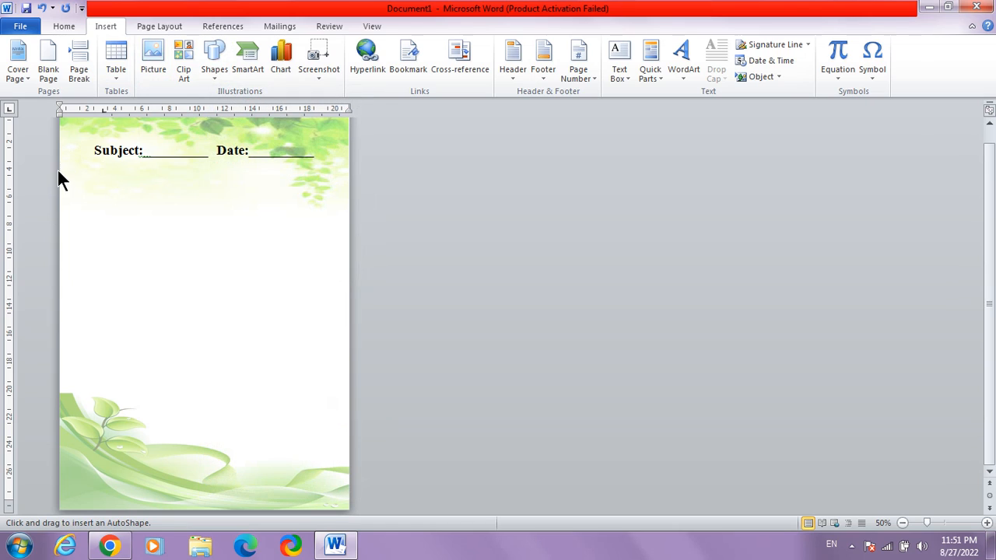
pyautogui.moveTo(59, 165)
pyautogui.mouseDown()
pyautogui.moveTo(355, 187)
pyautogui.moveTo(345, 166)
pyautogui.mouseUp()
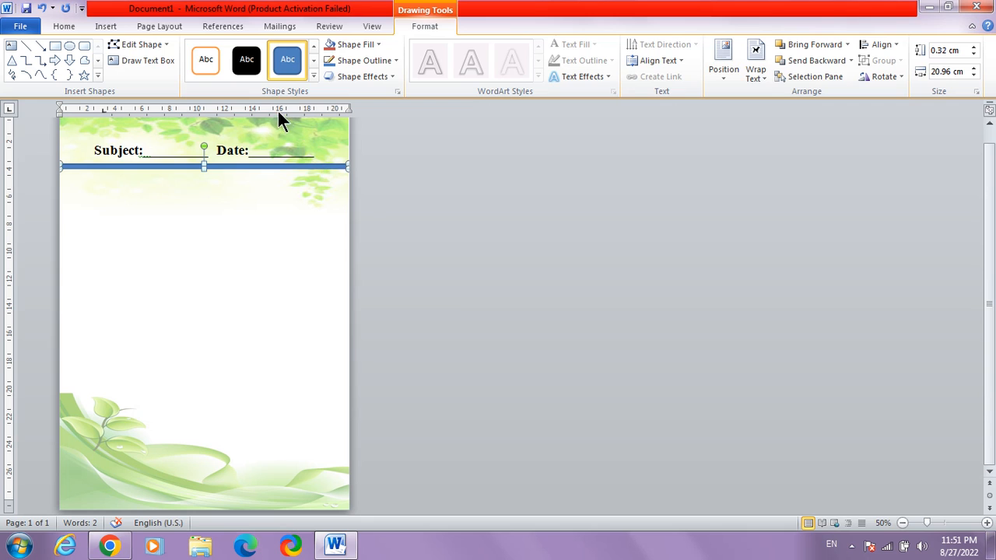
# - Set the bar to No Outline and apply the glossy green shape style from the last row of presets
pyautogui.click(386, 57)
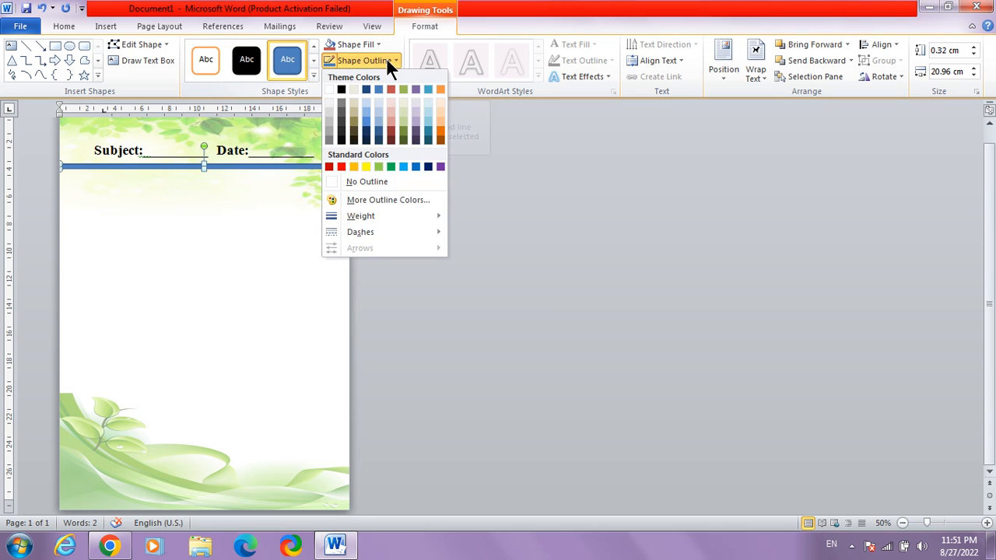
pyautogui.click(384, 173)
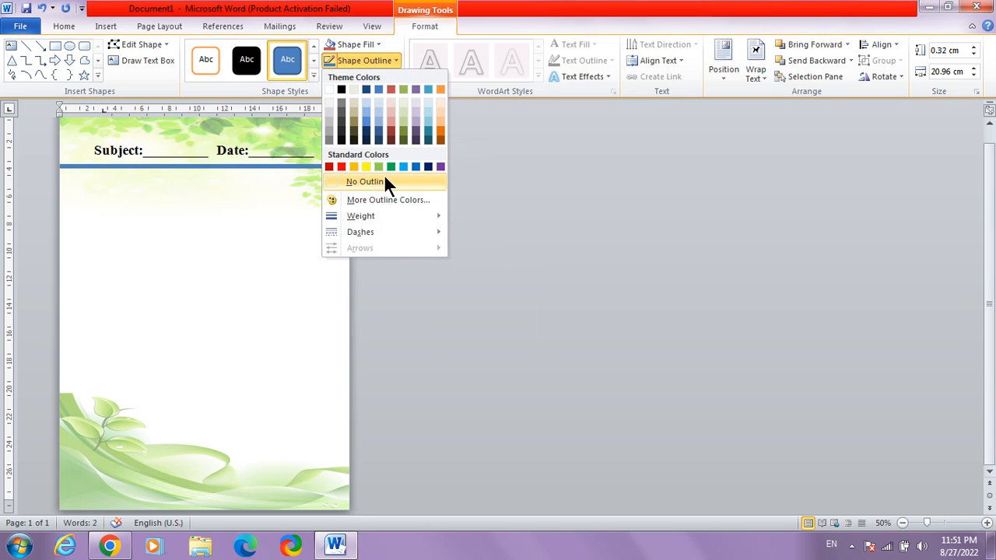
pyautogui.click(313, 75)
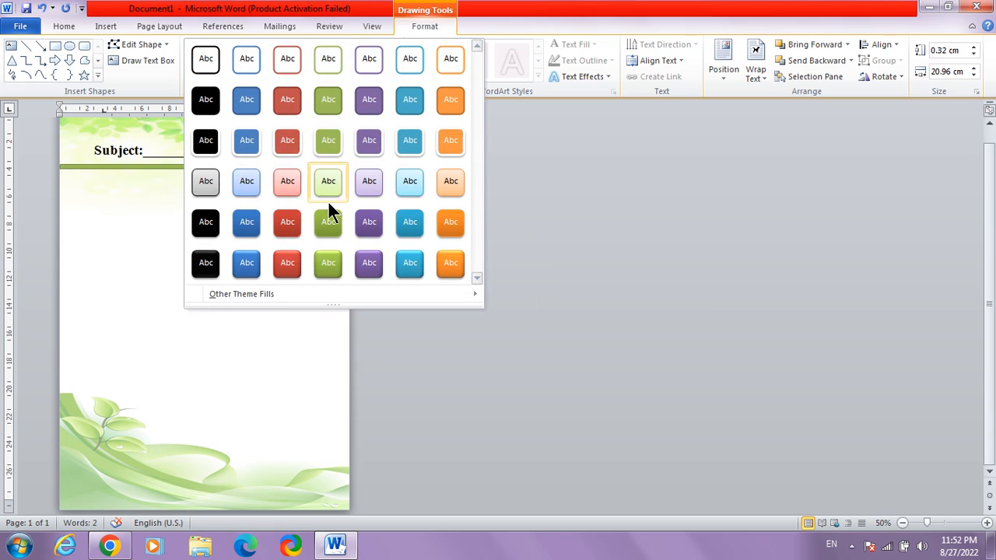
pyautogui.click(330, 265)
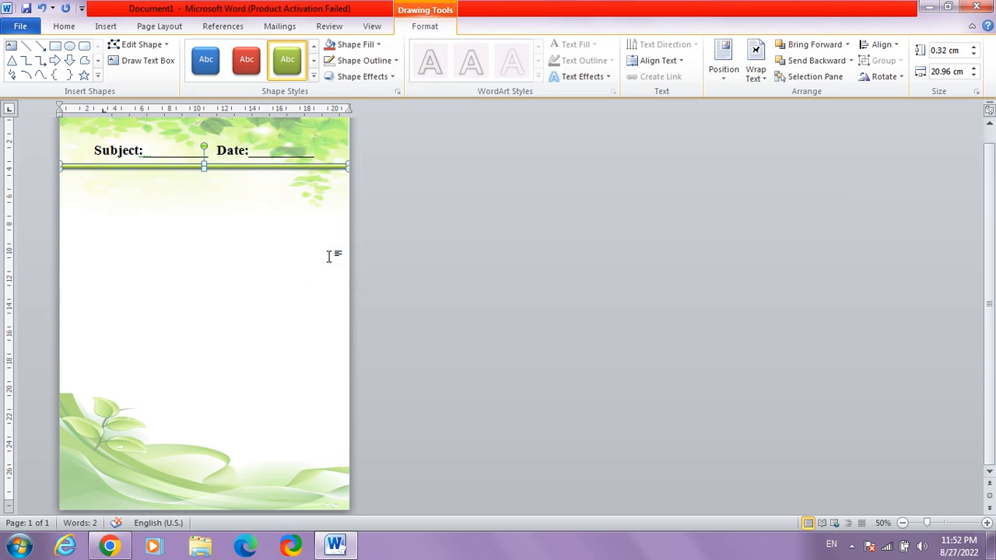
# - Duplicate the green bar by copy and paste, and rotate the copy to stand vertically
pyautogui.rightClick(263, 166)
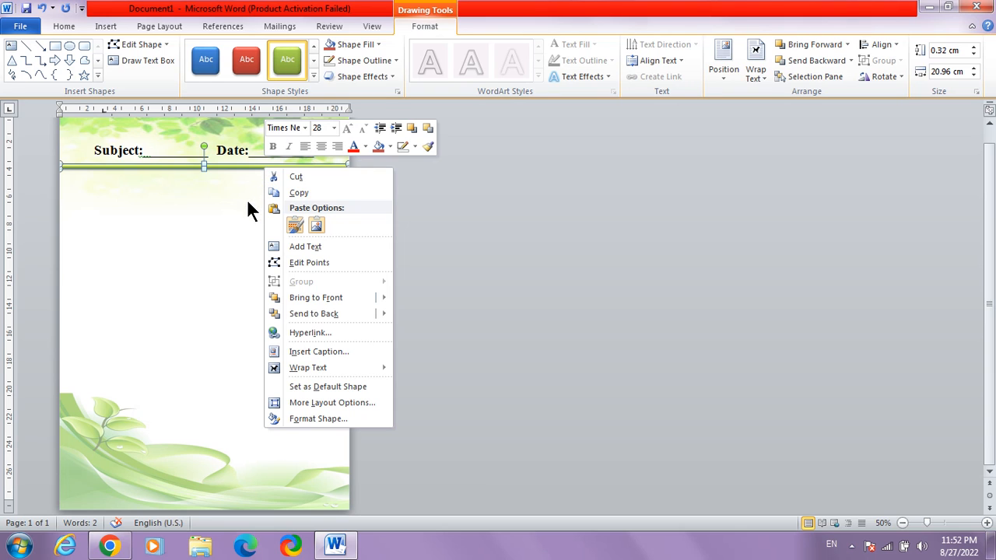
pyautogui.press('Escape')
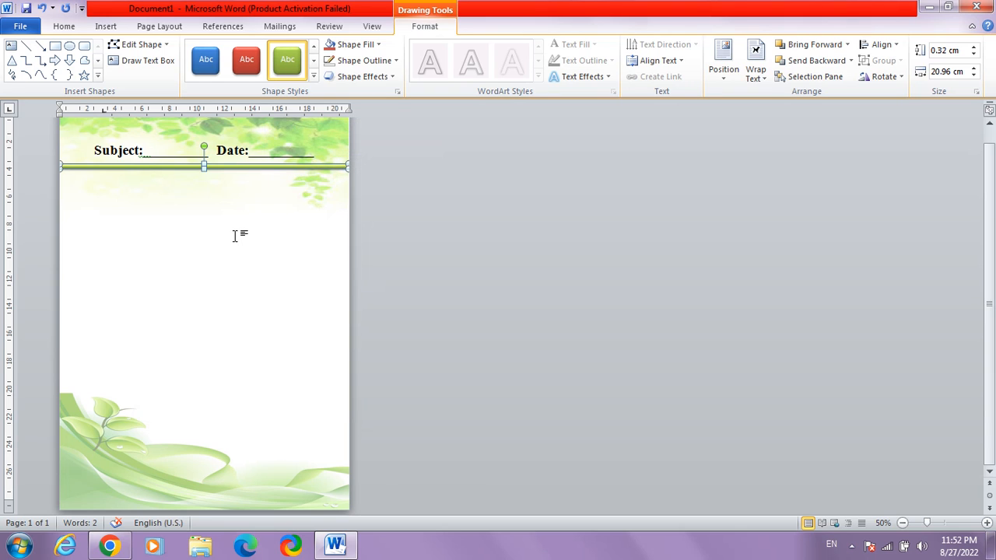
pyautogui.rightClick(262, 165)
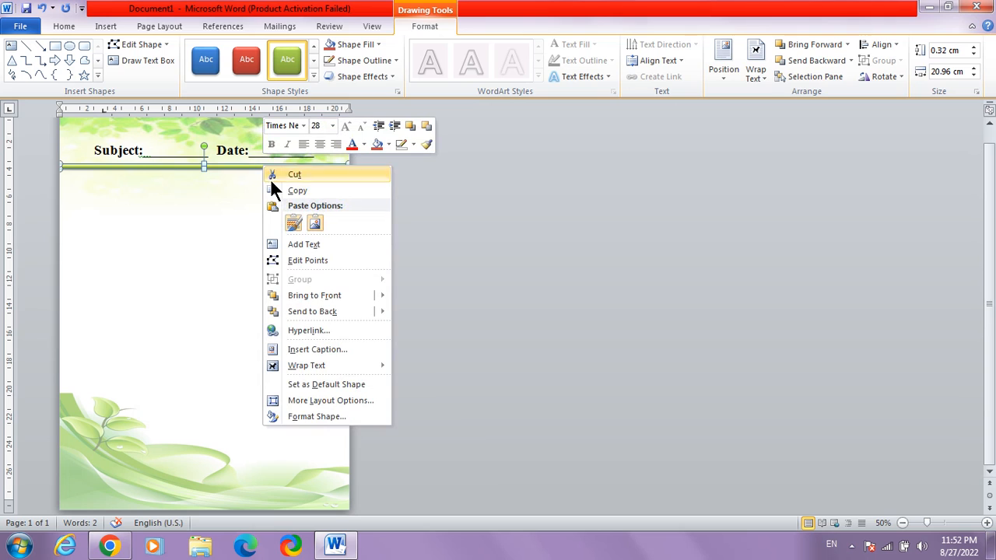
pyautogui.click(277, 191)
pyautogui.rightClick(232, 244)
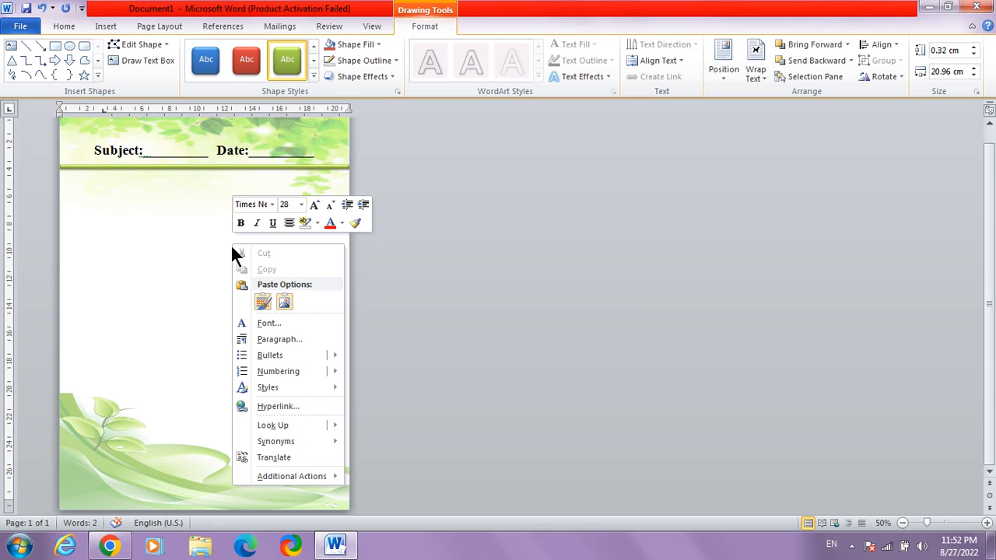
pyautogui.click(192, 214)
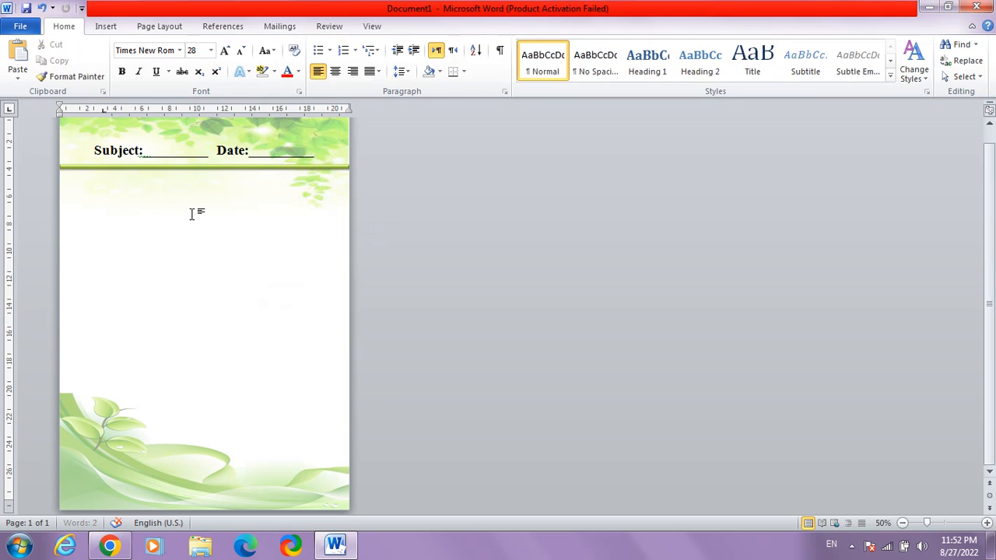
pyautogui.hotkey('ctrl', 'v')
pyautogui.moveTo(216, 177); pyautogui.dragTo(309, 189)
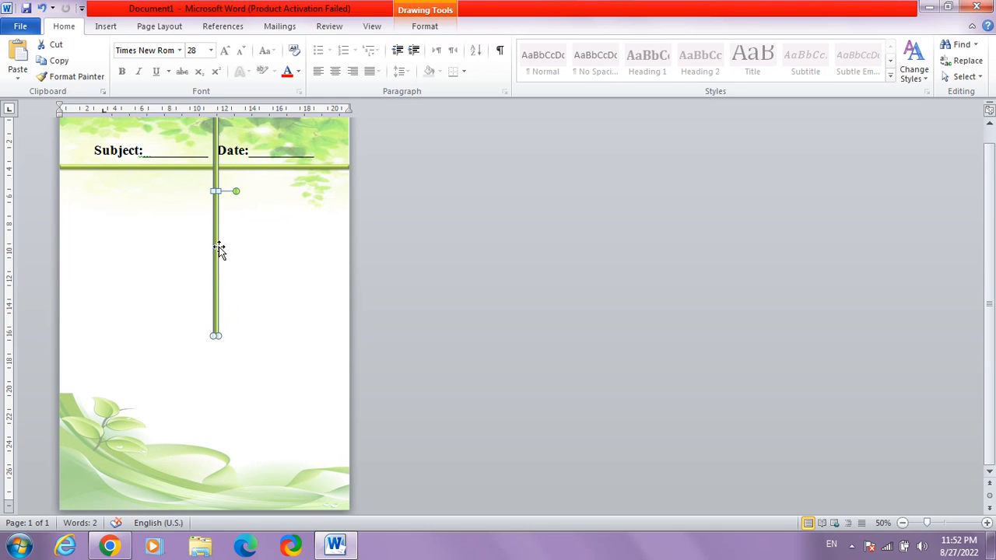